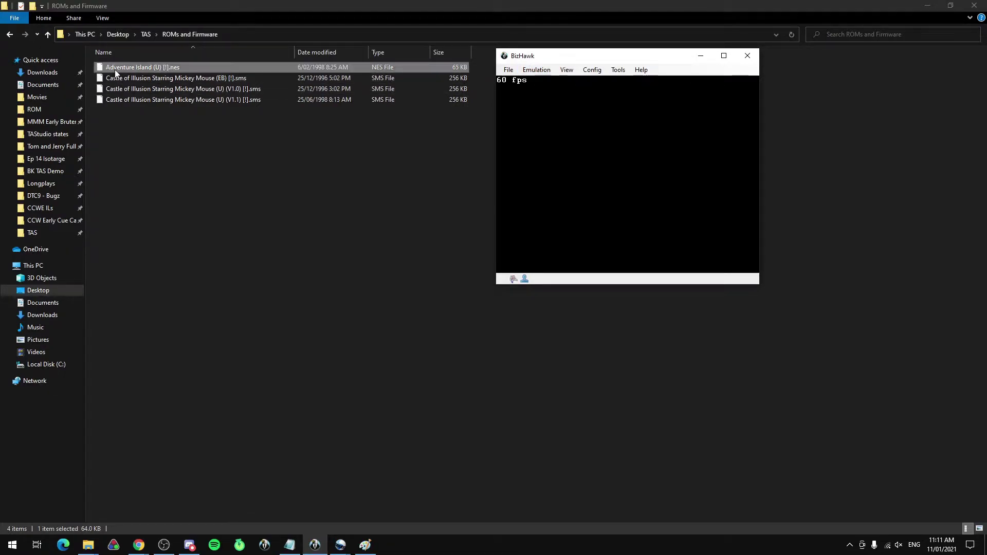
# Load the Adventure Island (U) NES ROM into BizHawk and review its controller port connection settings.
pyautogui.moveTo(115, 69); pyautogui.dragTo(621, 168)
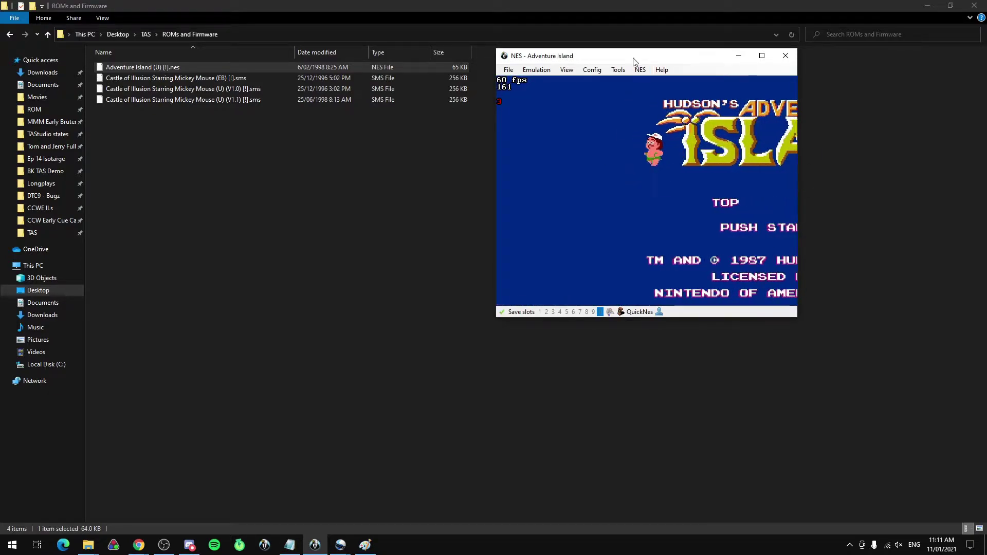
pyautogui.click(640, 70)
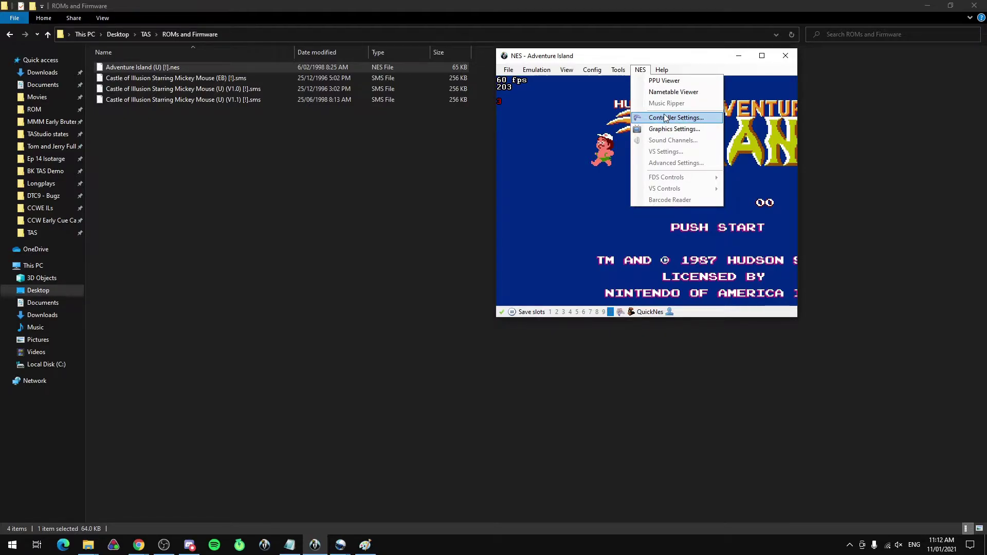
pyautogui.click(690, 117)
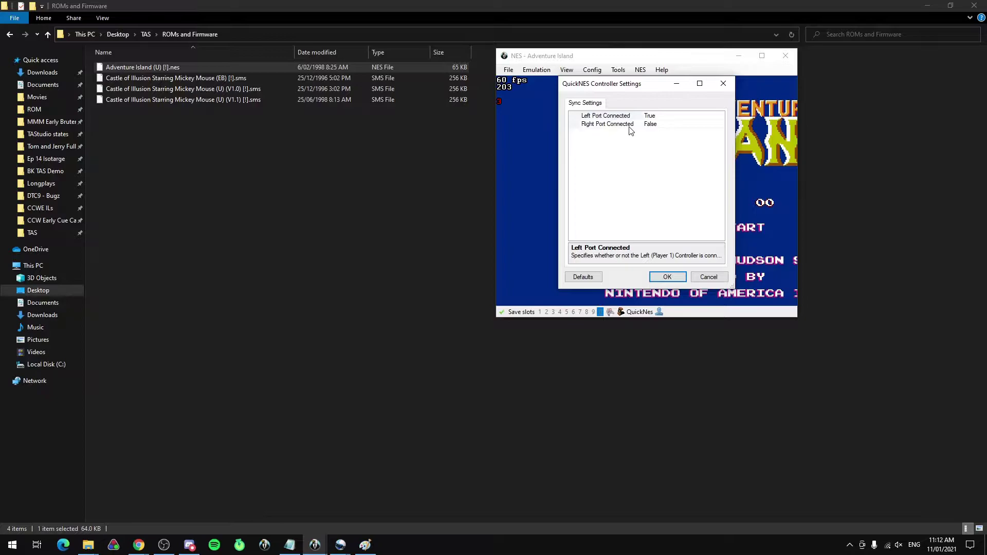
pyautogui.click(663, 116)
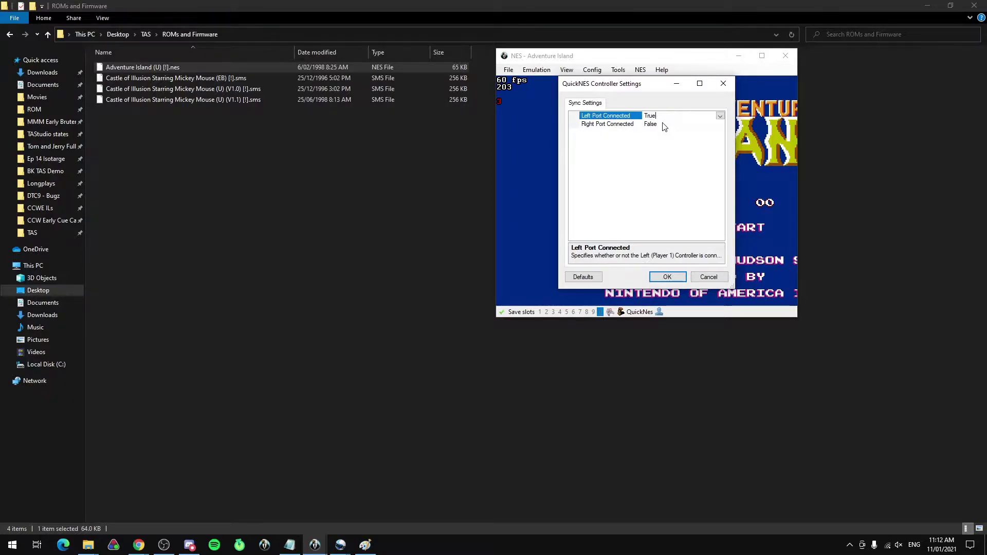
pyautogui.click(663, 123)
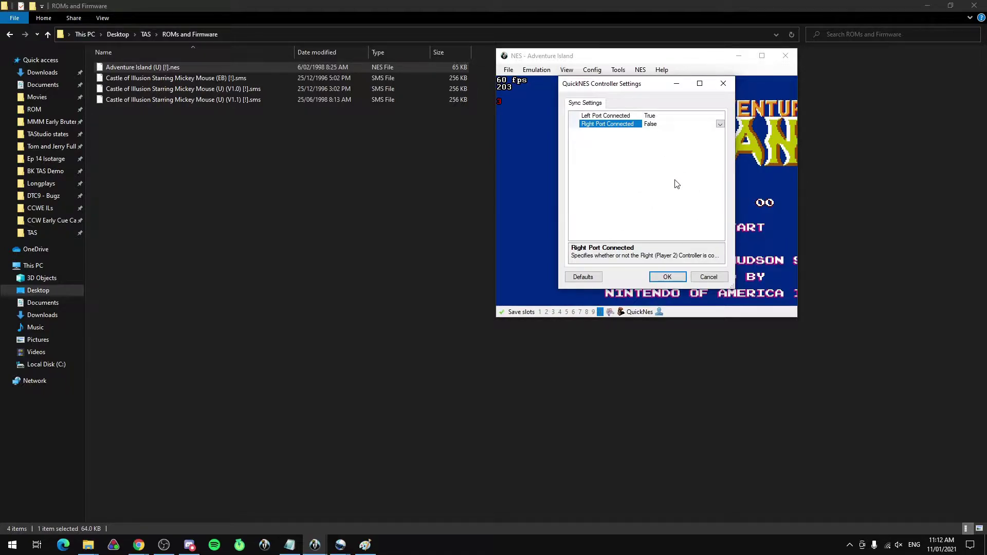
pyautogui.click(663, 278)
# Review the NES graphics settings for clipping and visible sprites.
pyautogui.click(640, 69)
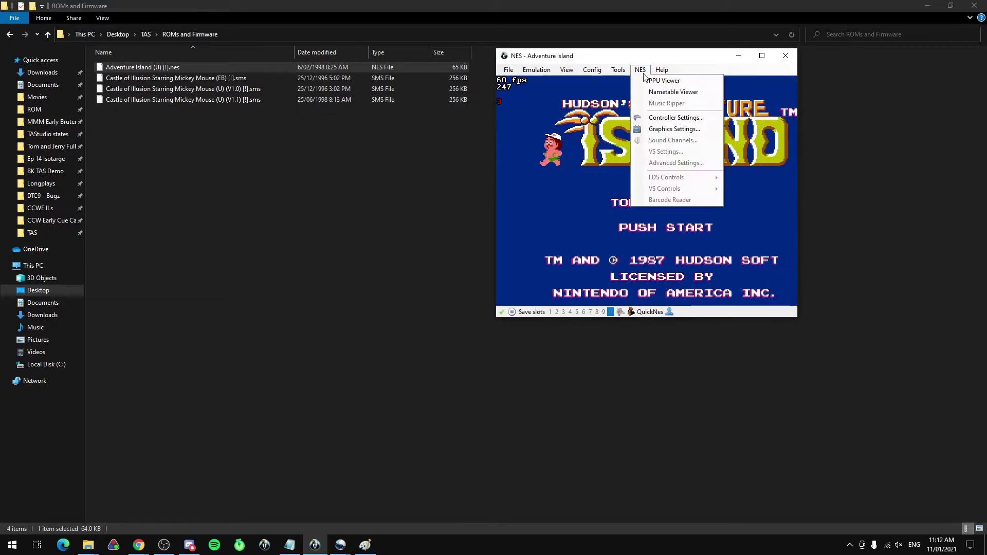
pyautogui.click(668, 129)
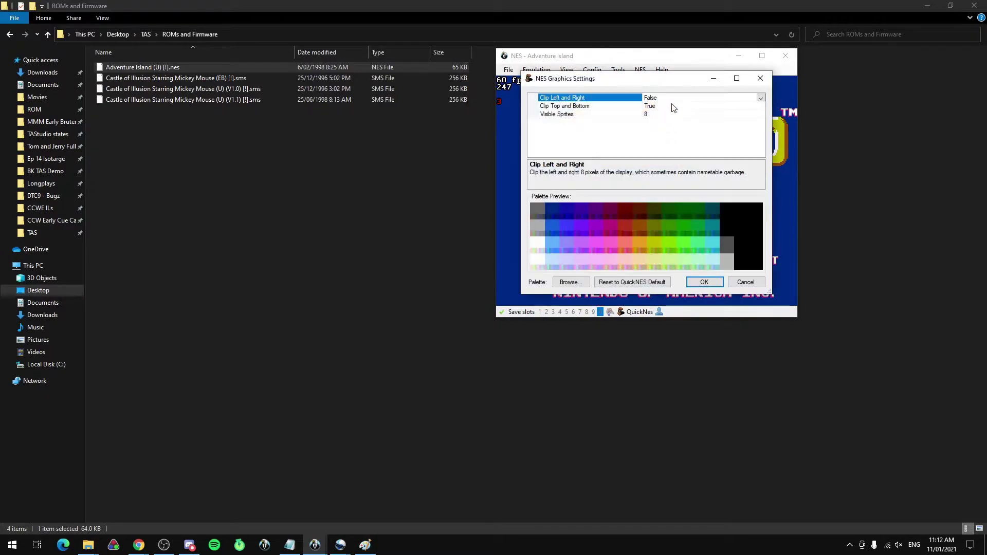
pyautogui.click(762, 82)
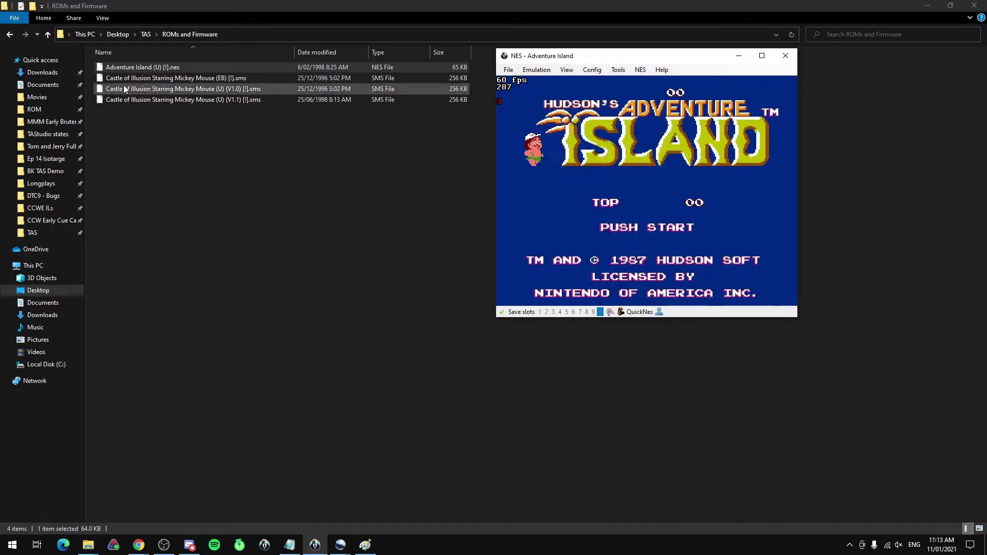
# Load the Castle of Illusion Starring Mickey Mouse (U) (V1.0) ROM and set Enable FM to False in its sync settings.
pyautogui.moveTo(126, 87); pyautogui.dragTo(626, 148)
pyautogui.click(649, 70)
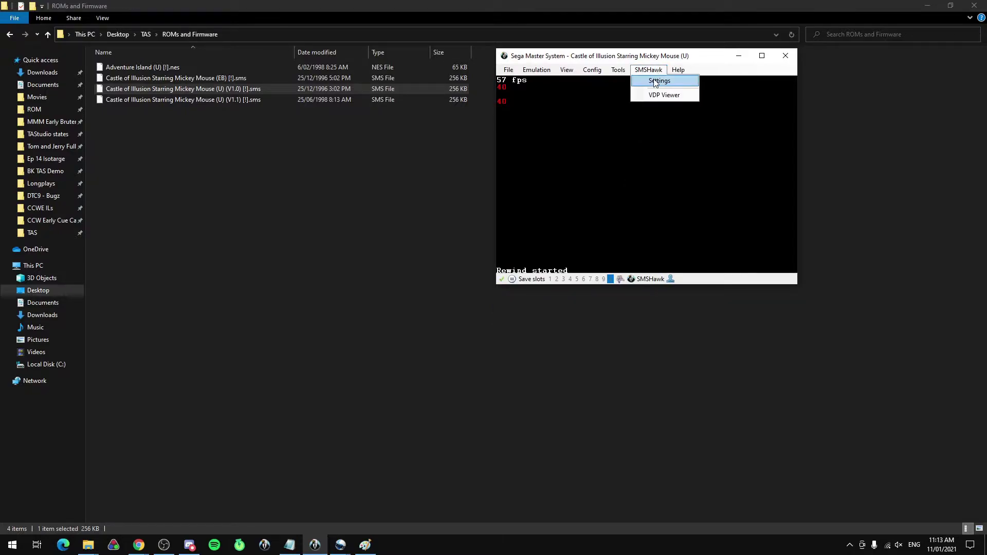
pyautogui.click(651, 81)
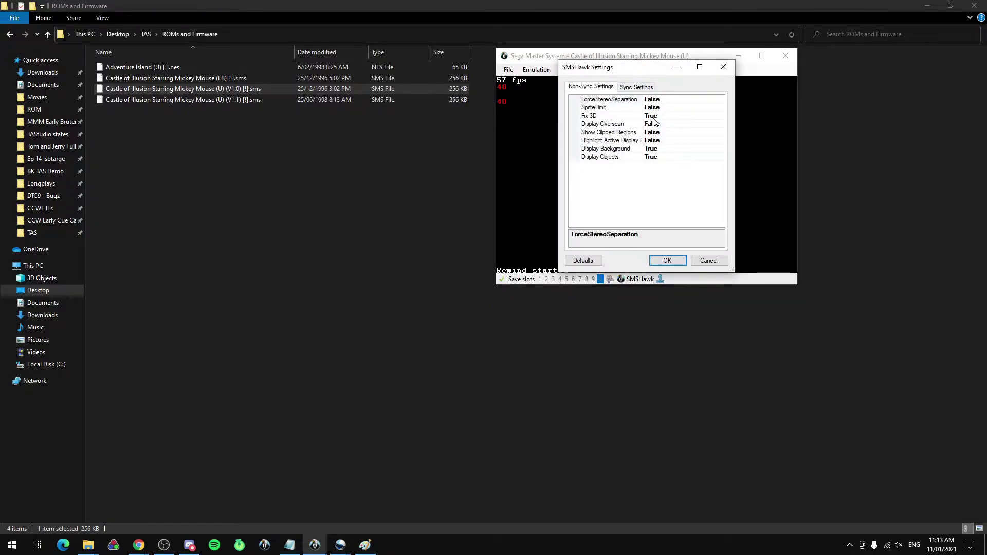
pyautogui.click(636, 87)
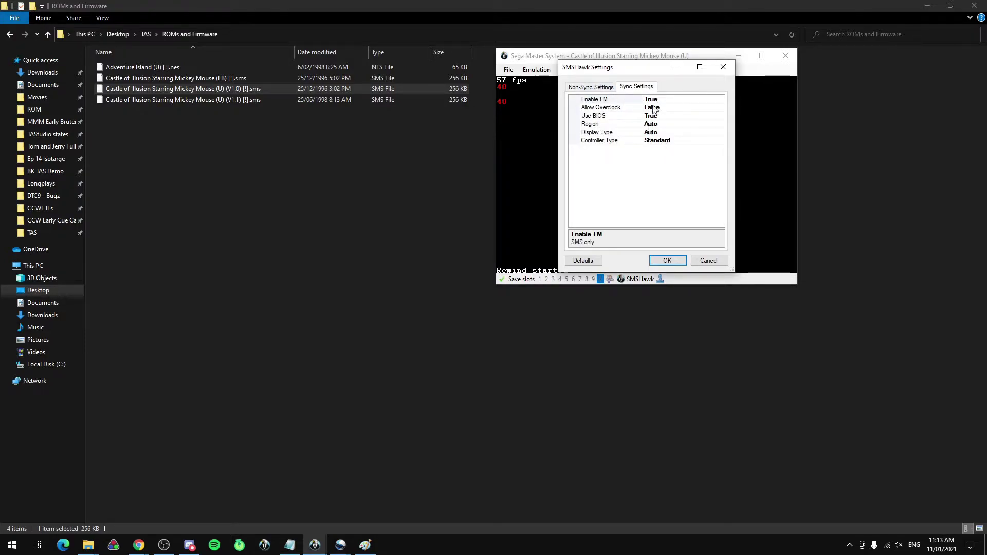
pyautogui.click(652, 99)
pyautogui.click(720, 99)
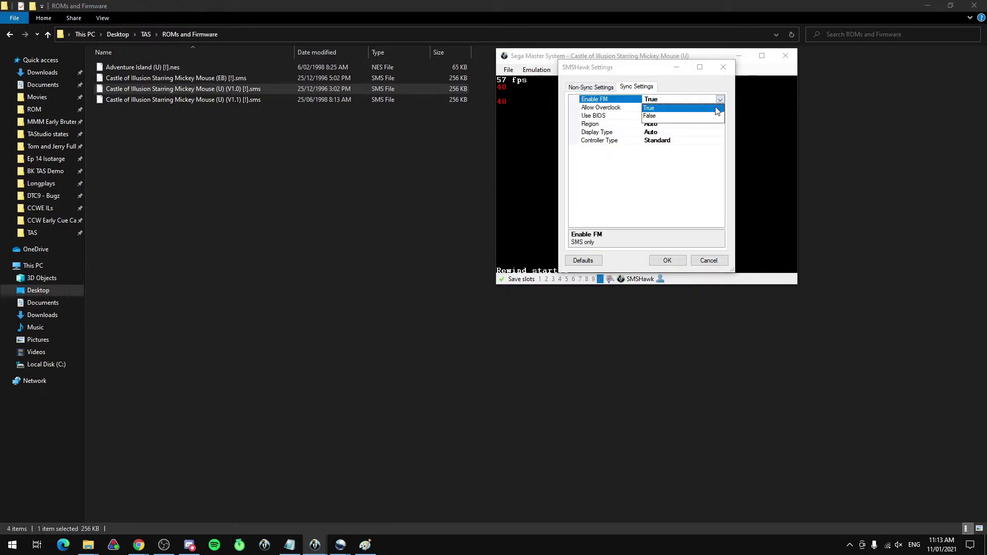
pyautogui.click(702, 116)
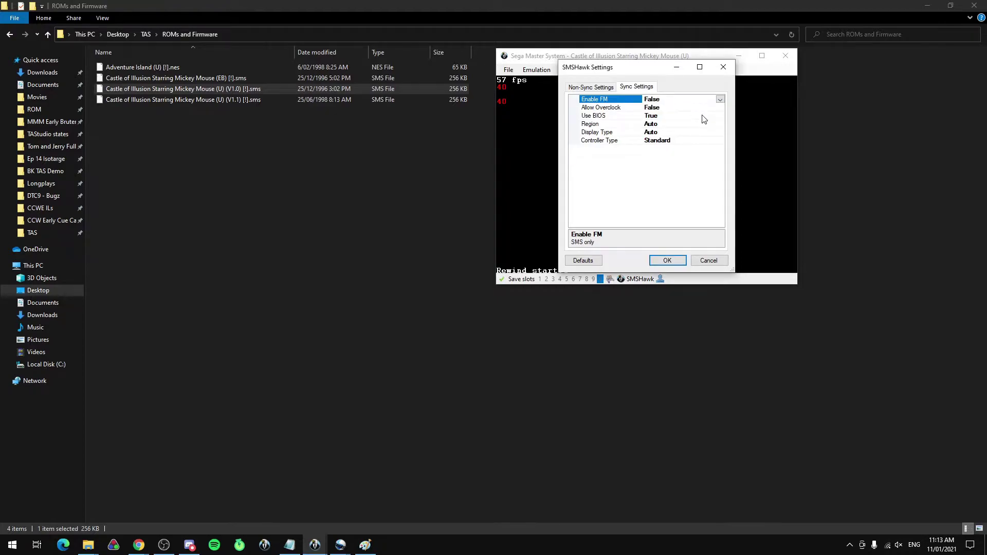
# Check the Use BIOS and Controller Type sync settings, apply the SMSHawk settings and reboot the core.
pyautogui.click(656, 117)
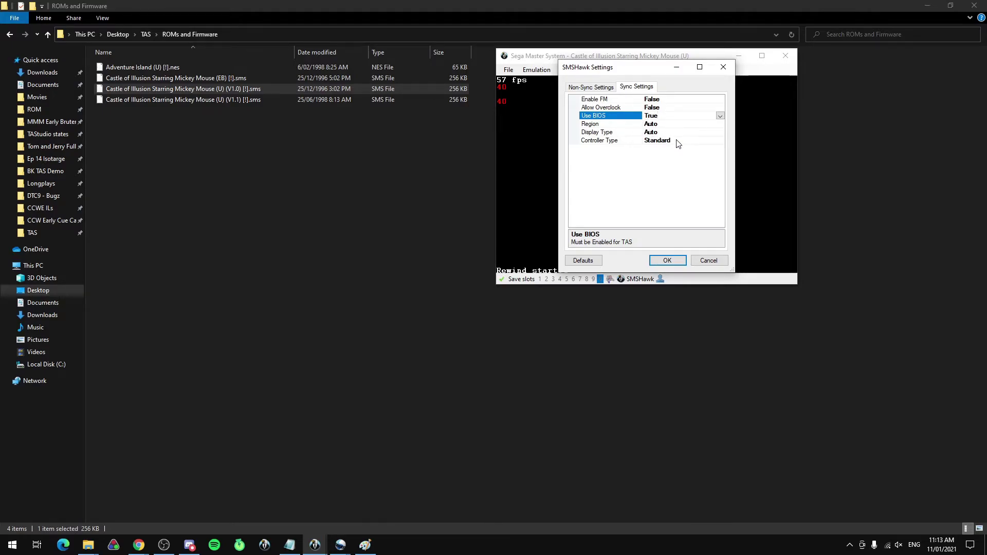
pyautogui.click(668, 140)
pyautogui.click(719, 140)
pyautogui.click(718, 140)
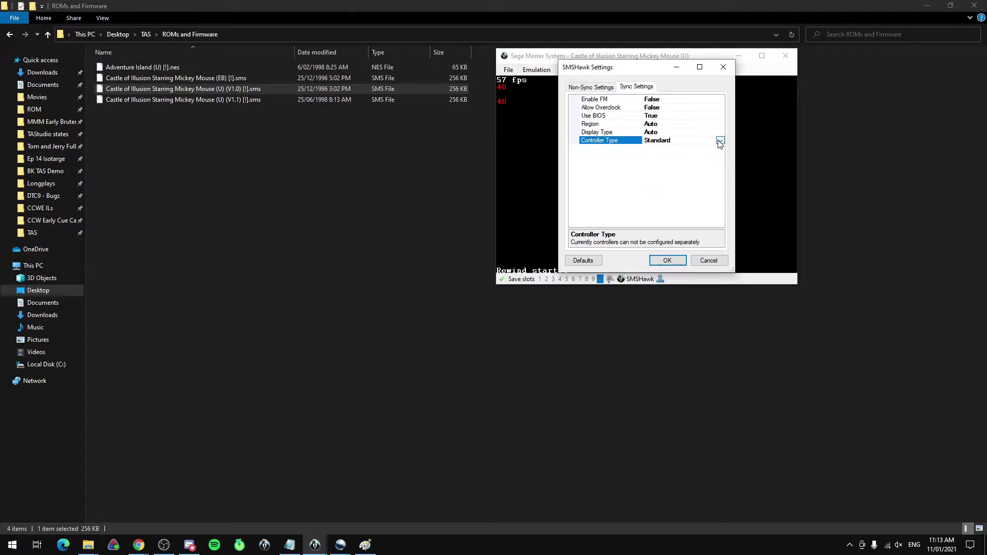
pyautogui.click(653, 259)
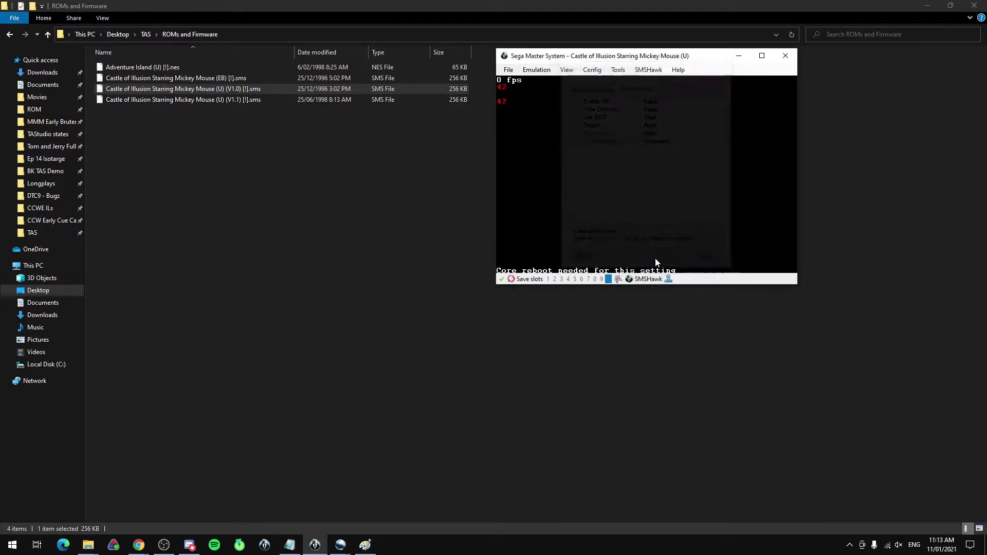
pyautogui.hotkey('shift', 'r')
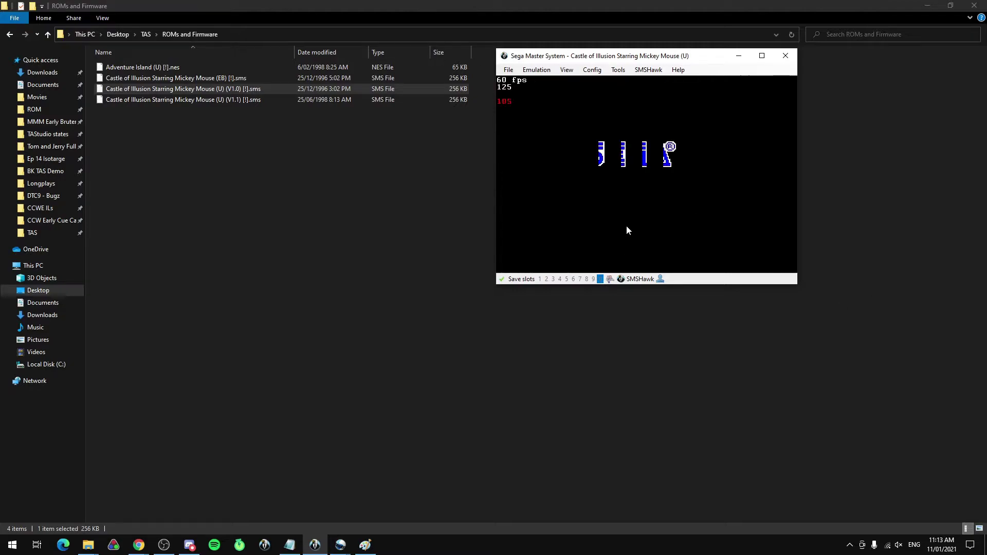
# Review the Console and Player 1 bindings in the SMS controller configuration and save it.
pyautogui.click(649, 71)
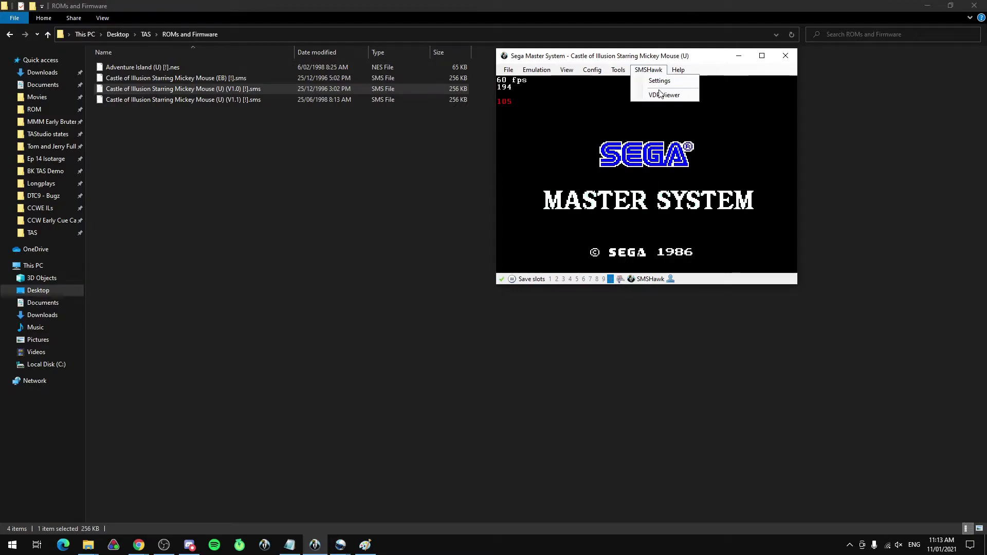
pyautogui.click(592, 70)
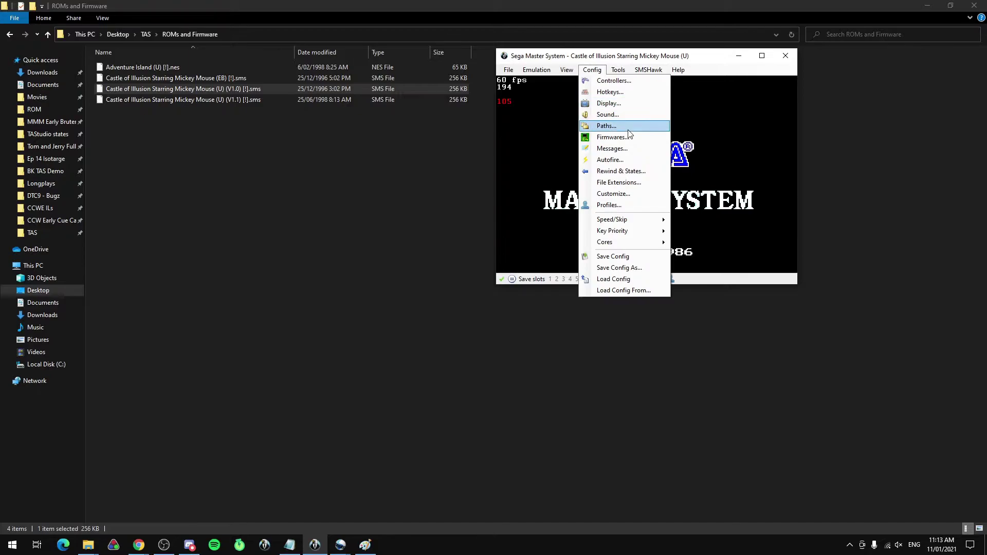
pyautogui.click(613, 82)
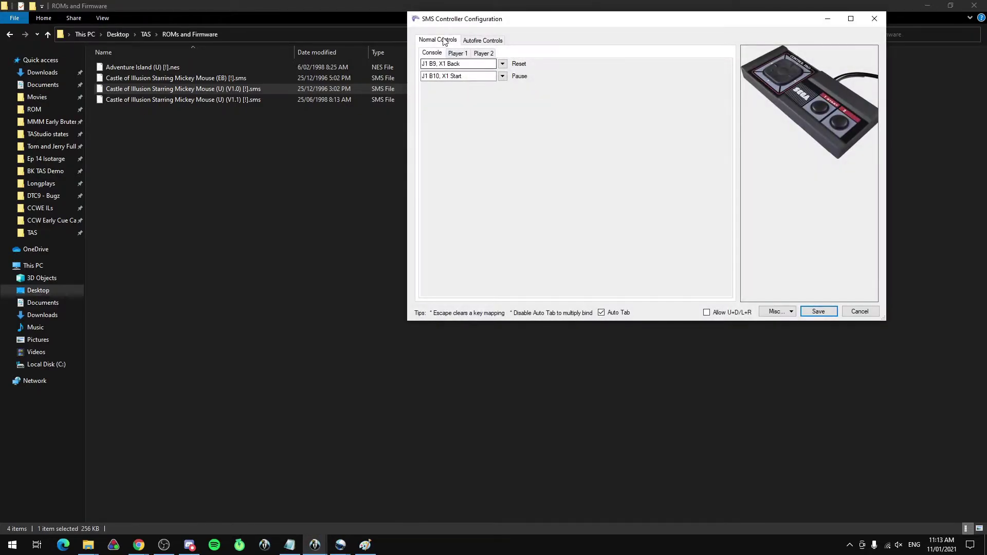
pyautogui.click(457, 53)
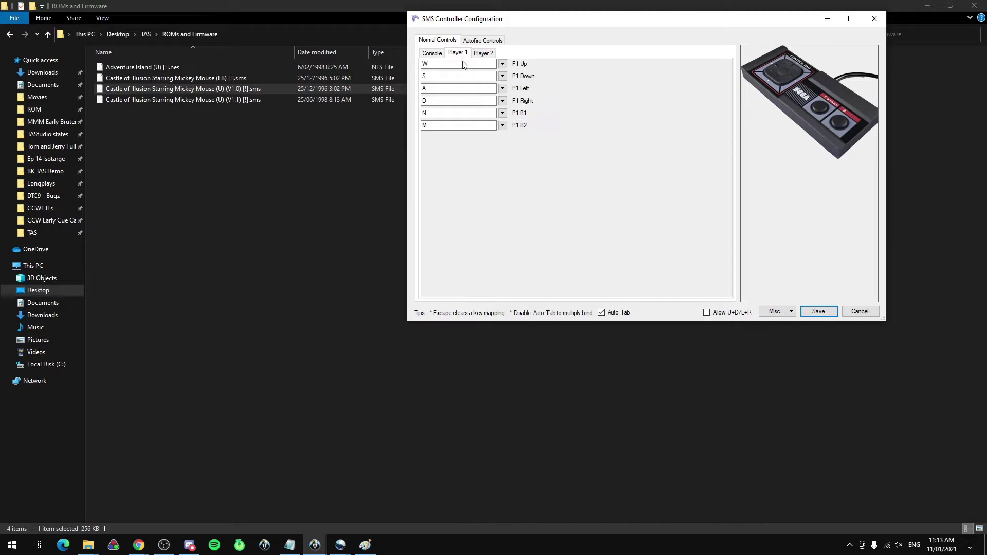
pyautogui.click(818, 311)
# Bind the Frame Advance hotkey to V and save the hotkey settings.
pyautogui.click(592, 69)
pyautogui.click(608, 94)
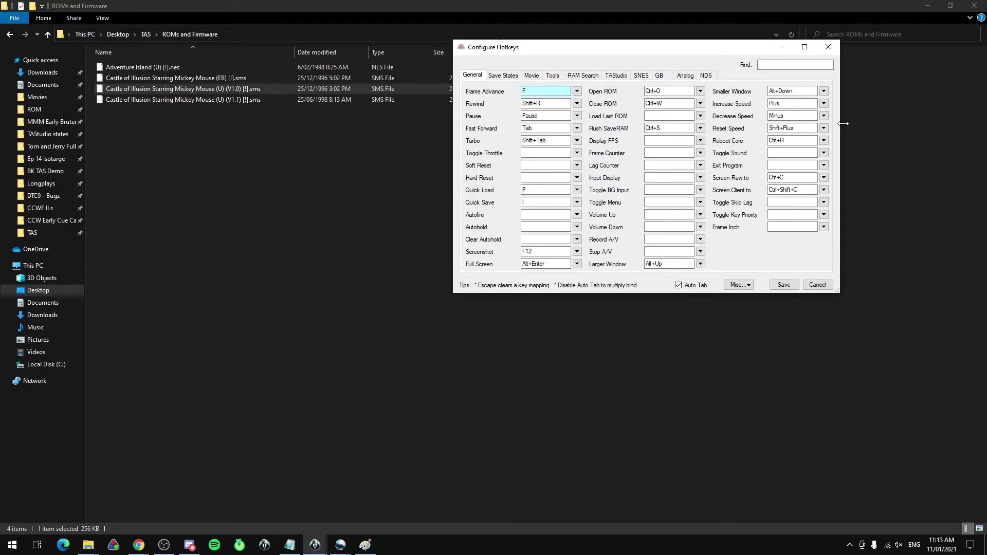
pyautogui.press('v')
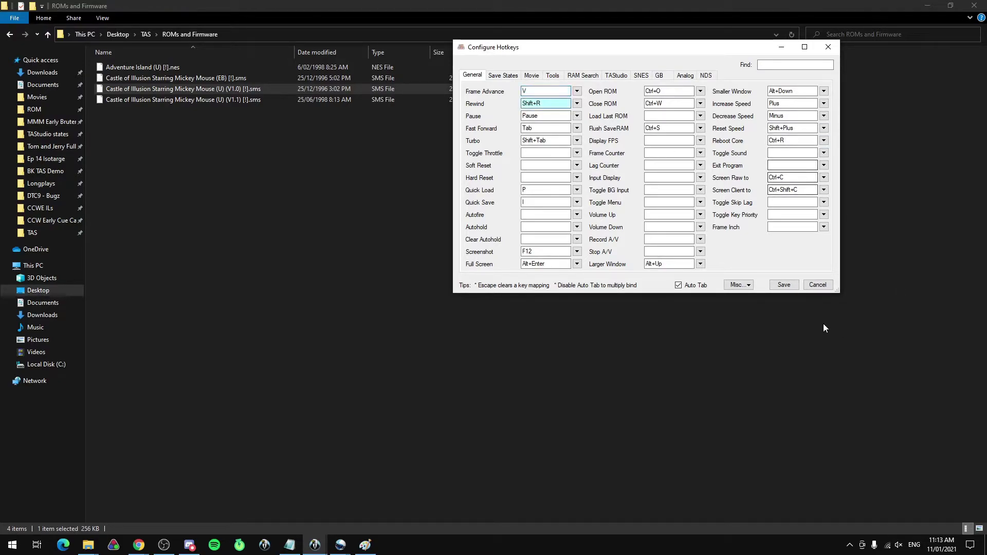
pyautogui.click(783, 285)
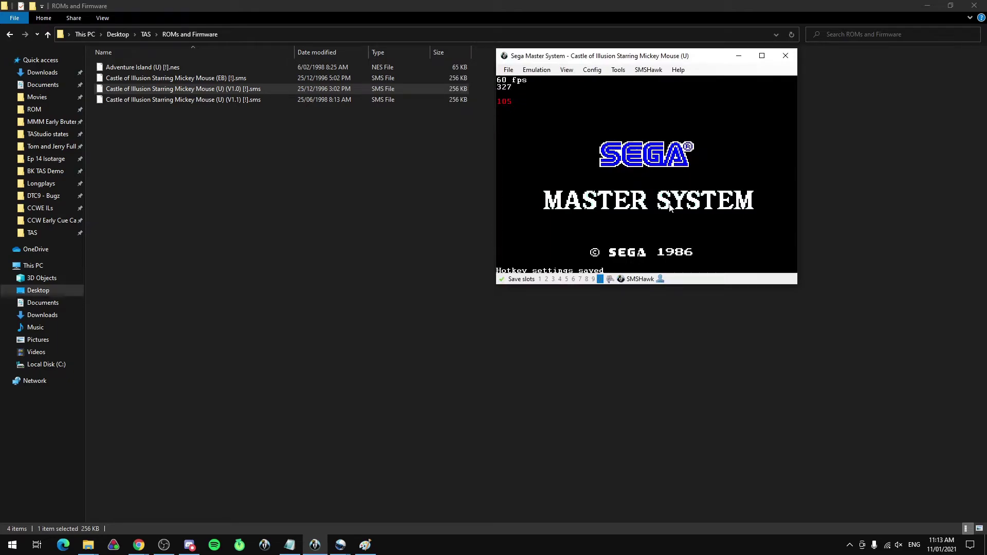
# Test the new Frame Advance hotkey by stepping the game forward several frames.
pyautogui.press('v')
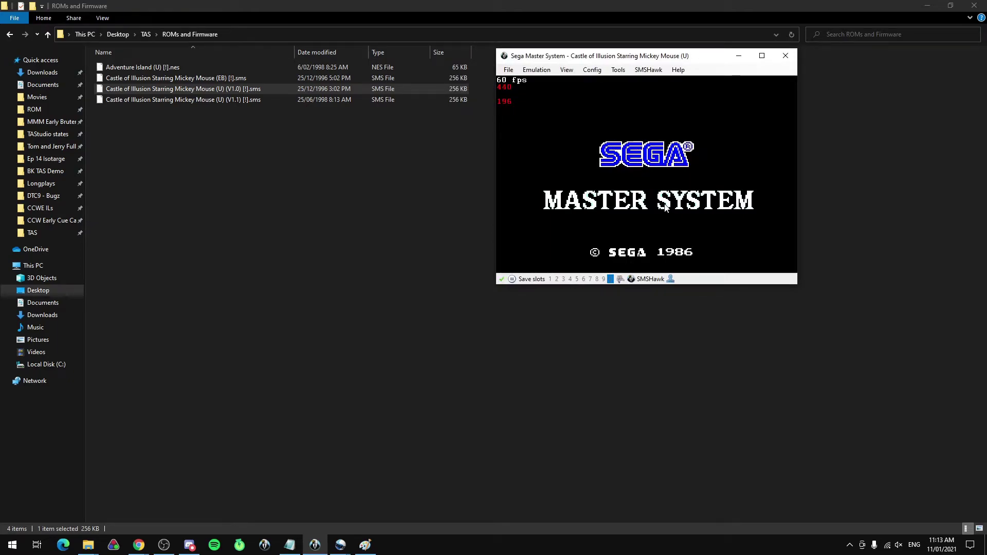
pyautogui.press('v')
pyautogui.press('v')
pyautogui.press('v')
pyautogui.press('v')
# Bind the Turbo hotkey to Space, check the Increase and Decrease Speed hotkeys, and save the hotkey settings.
pyautogui.click(589, 72)
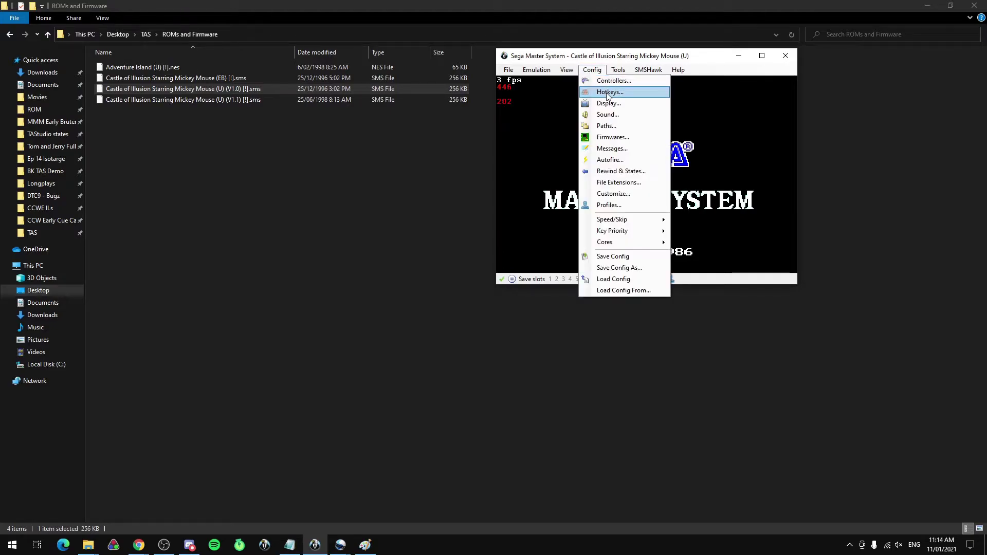
pyautogui.click(590, 94)
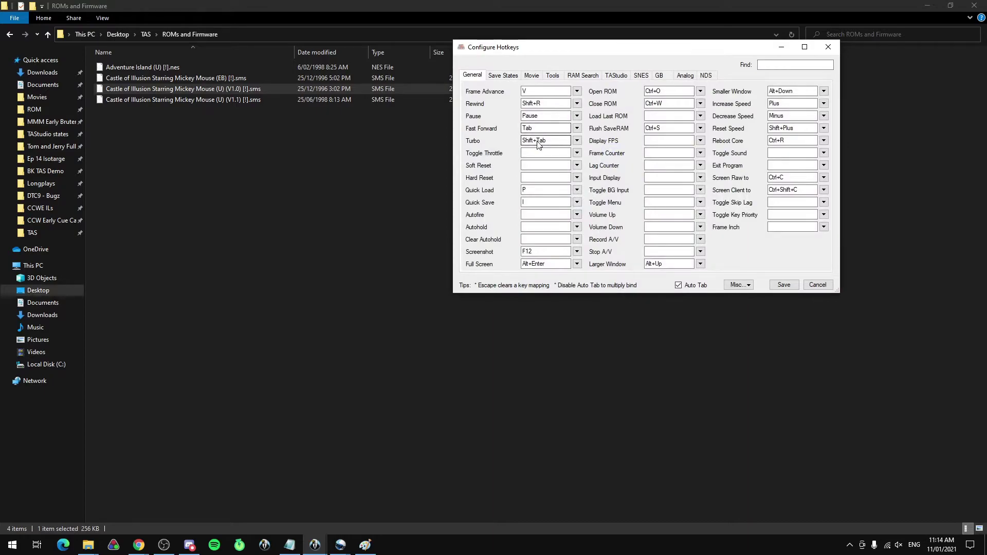
pyautogui.click(541, 141)
pyautogui.press('space')
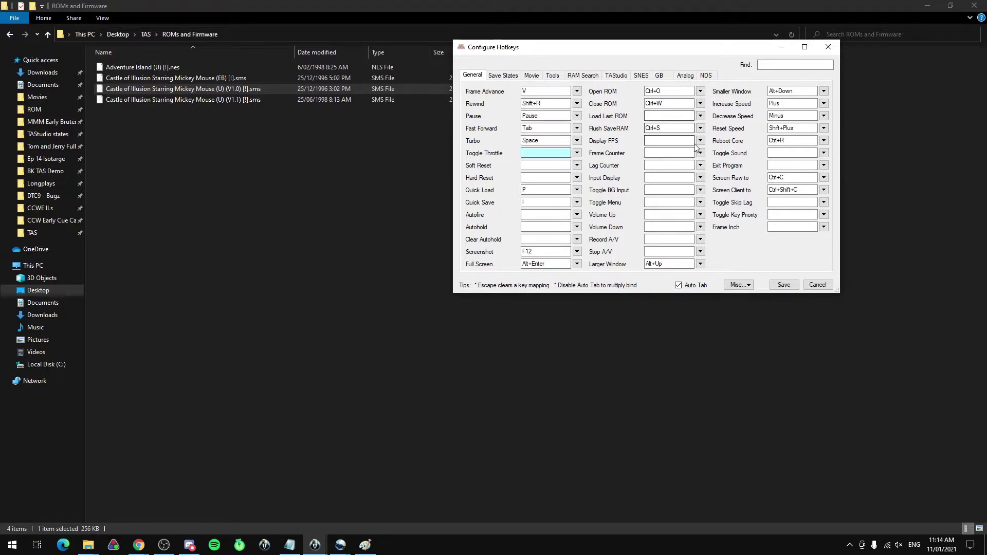
pyautogui.click(792, 105)
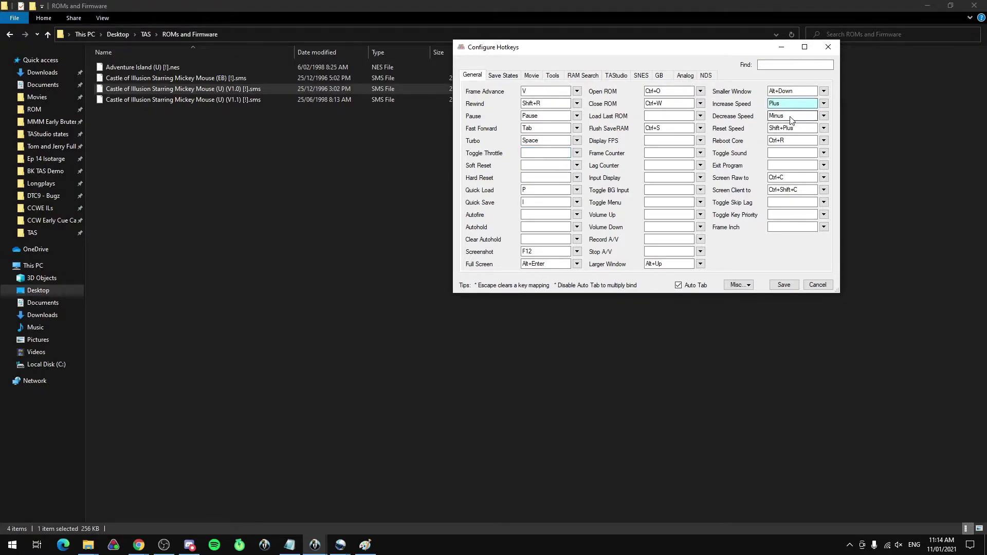
pyautogui.click(791, 116)
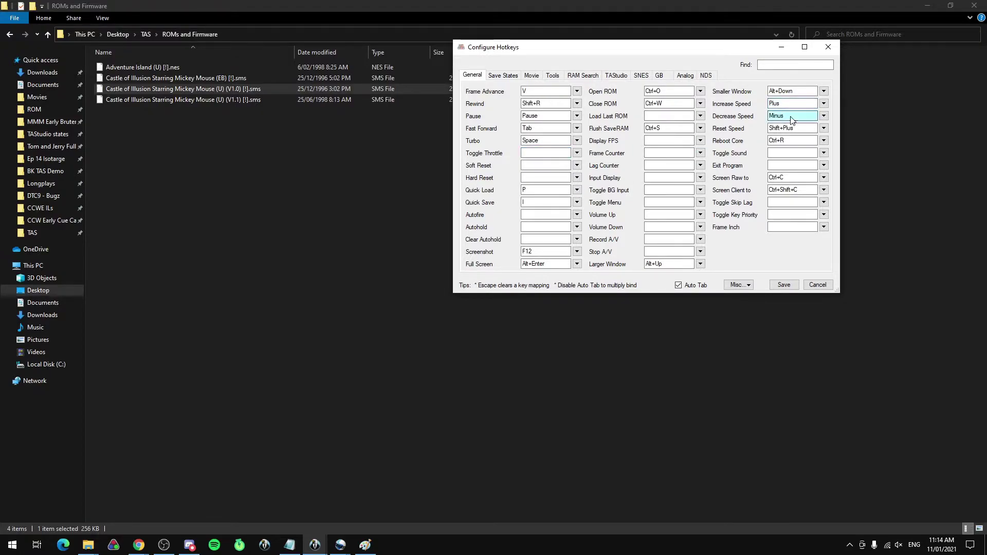
pyautogui.click(778, 286)
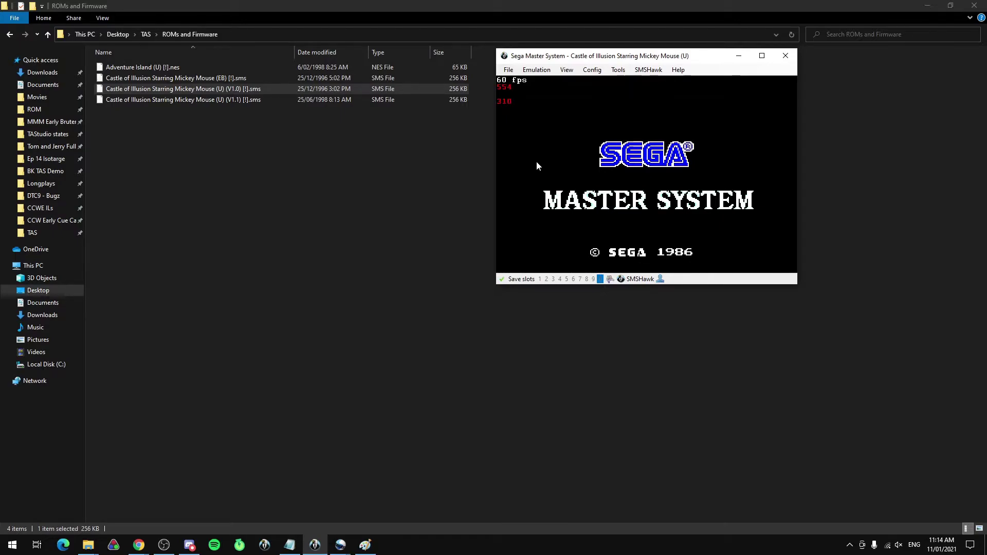
# Pause and resume Castle of Illusion, play past the title screen to the opening dialogue, and reboot the core.
pyautogui.press('Pause')
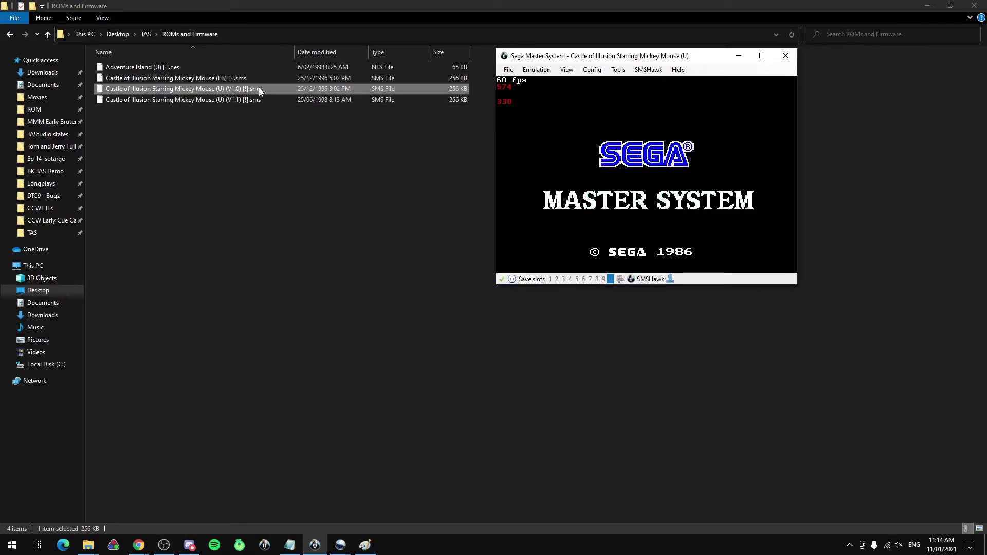
pyautogui.click(620, 157)
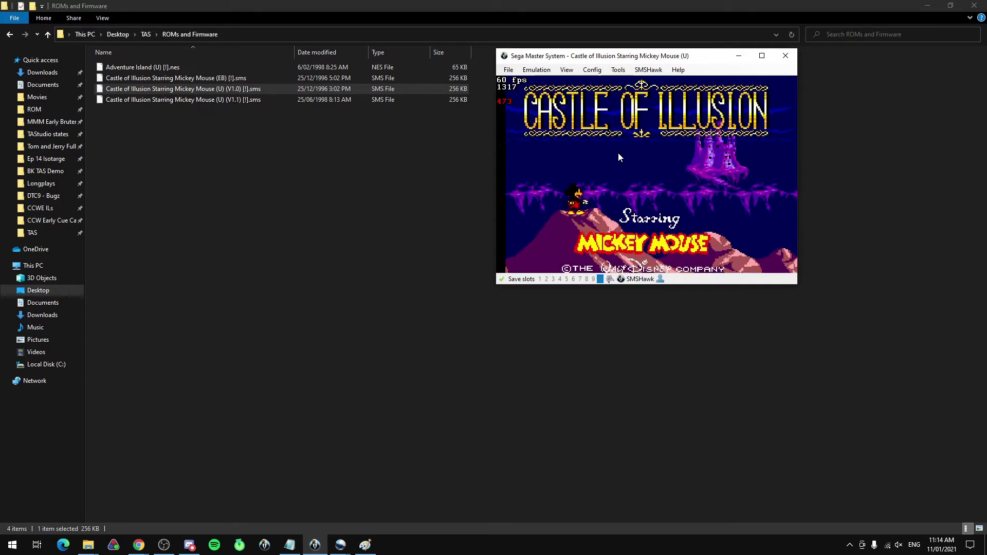
pyautogui.press('z')
pyautogui.press('z')
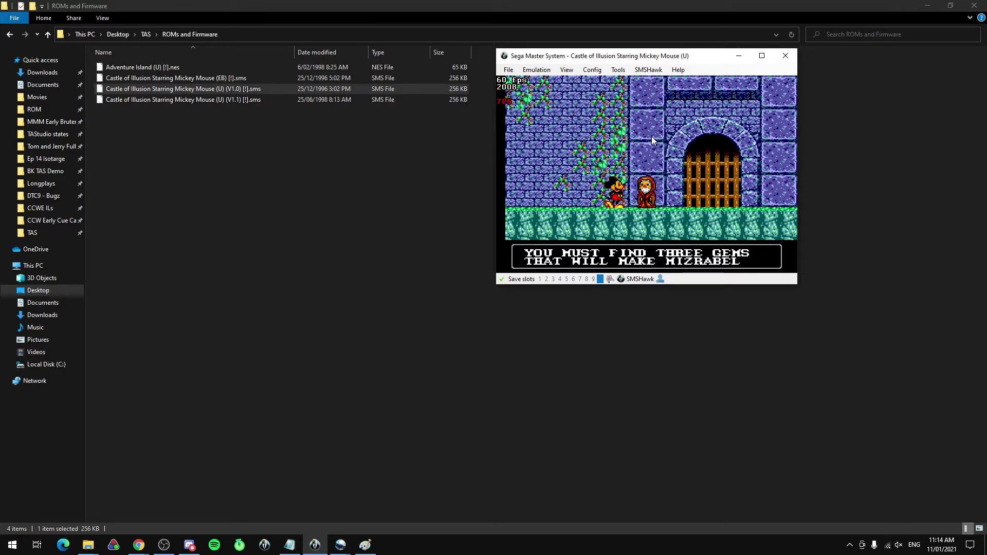
pyautogui.hotkey('shift', 'r')
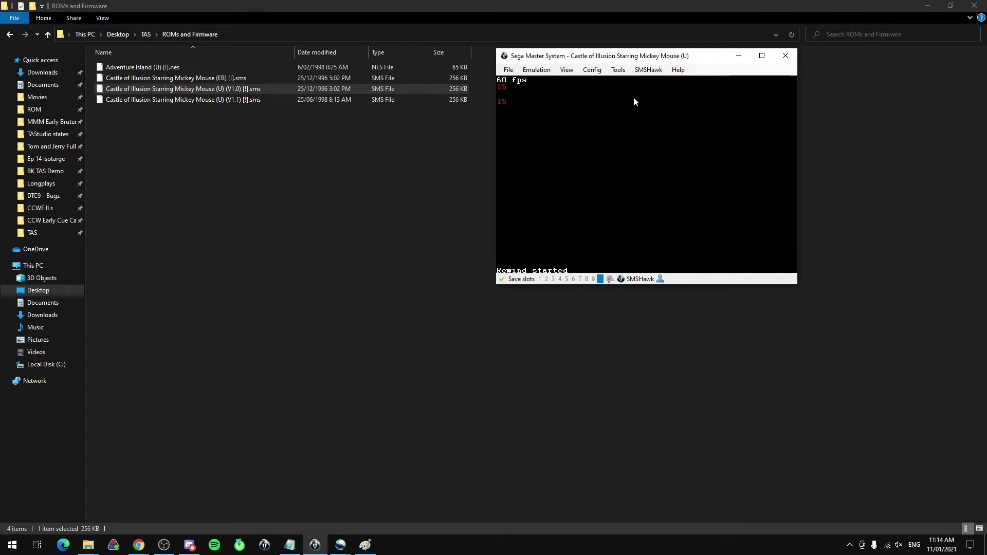
# Fast-forward Castle of Illusion to its title screen, pause it there, and move the emulator window to free space for another window.
pyautogui.press('Tab')
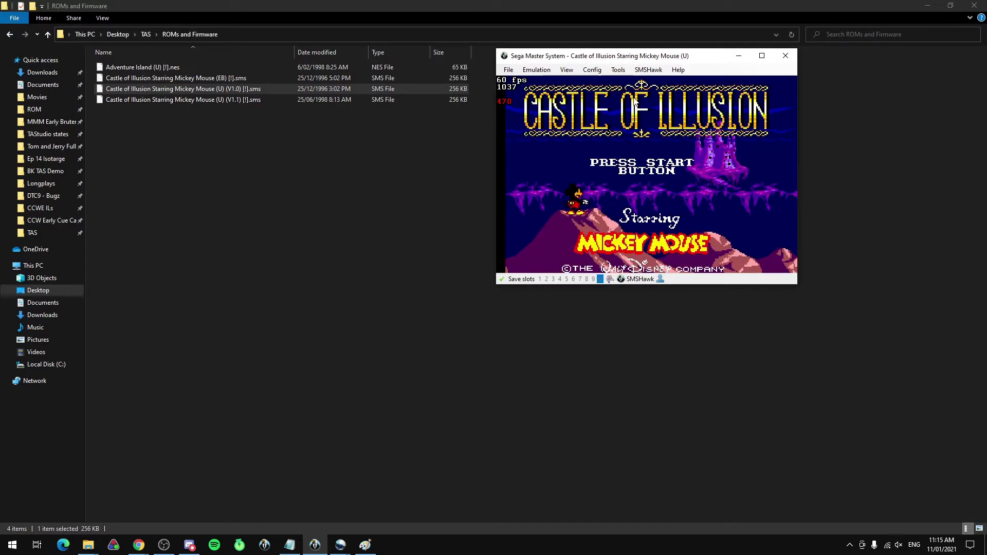
pyautogui.moveTo(616, 61); pyautogui.dragTo(237, 149)
pyautogui.press('Pause')
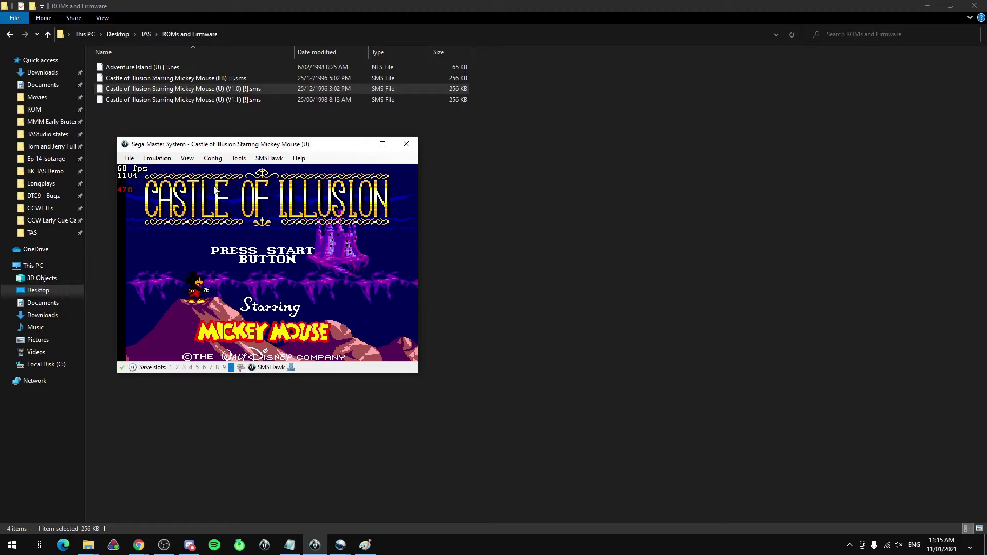
# Open TAStudio, widen its window until all player input columns fit, and place it beside the game window.
pyautogui.click(129, 158)
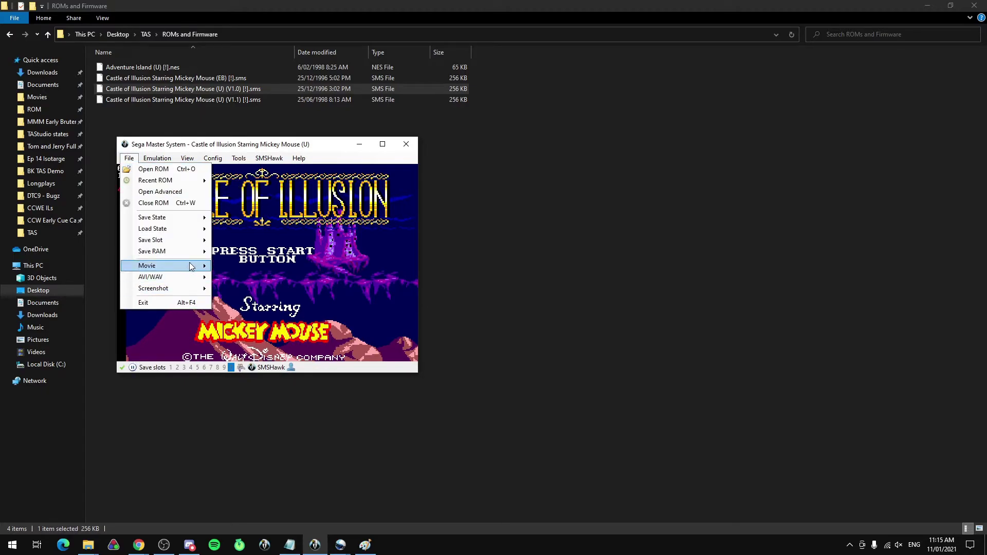
pyautogui.moveTo(189, 265)
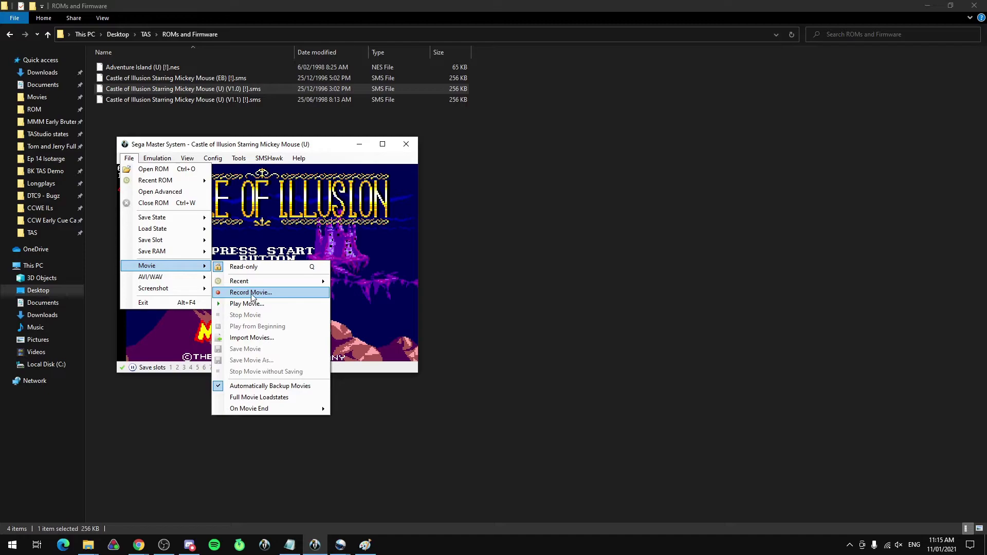
pyautogui.click(239, 158)
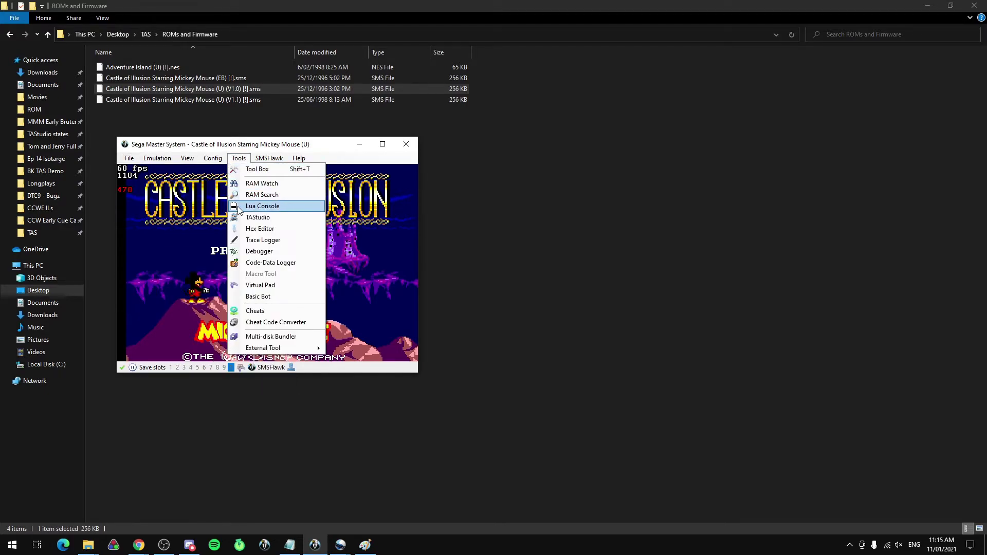
pyautogui.click(247, 218)
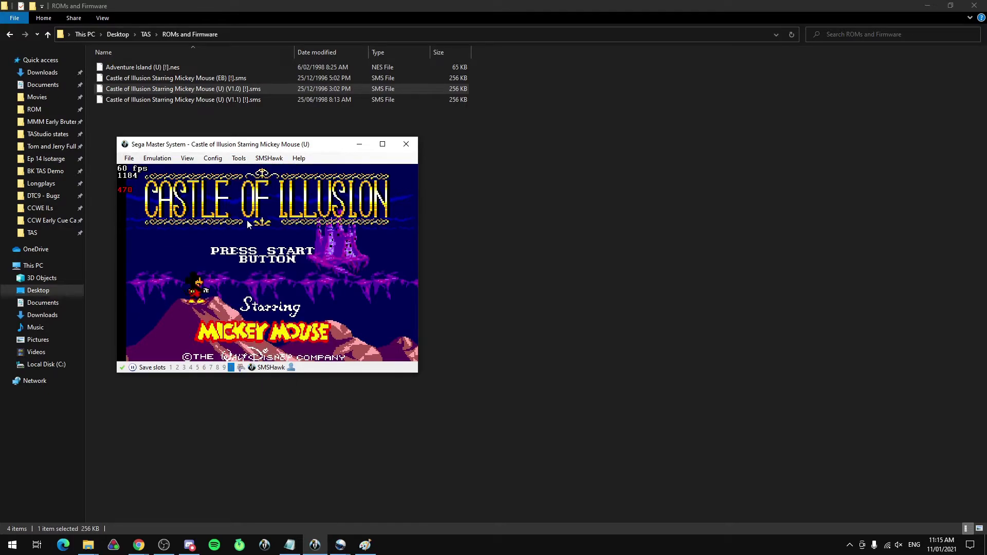
pyautogui.moveTo(208, 83); pyautogui.dragTo(573, 149)
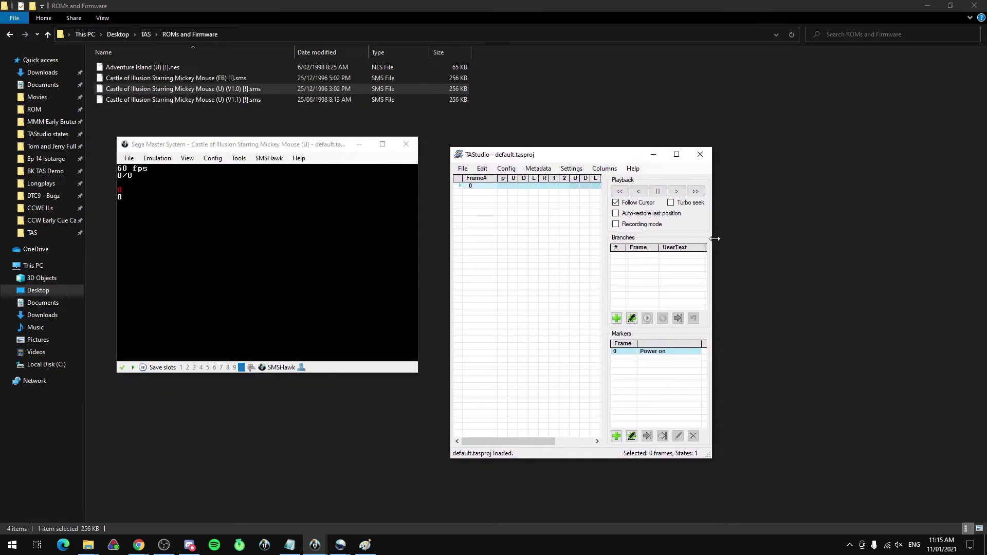
pyautogui.moveTo(714, 239); pyautogui.dragTo(802, 244)
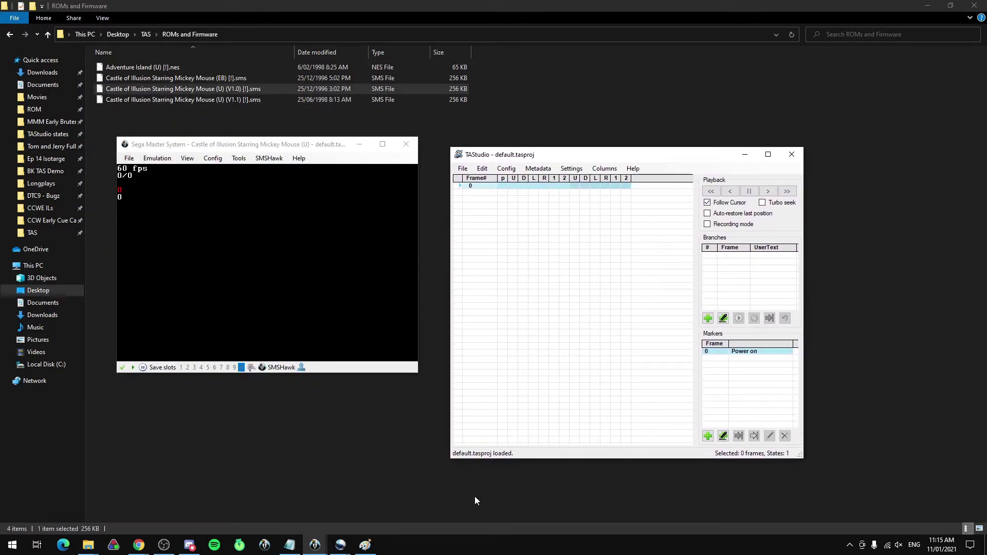
pyautogui.moveTo(670, 156); pyautogui.dragTo(692, 138)
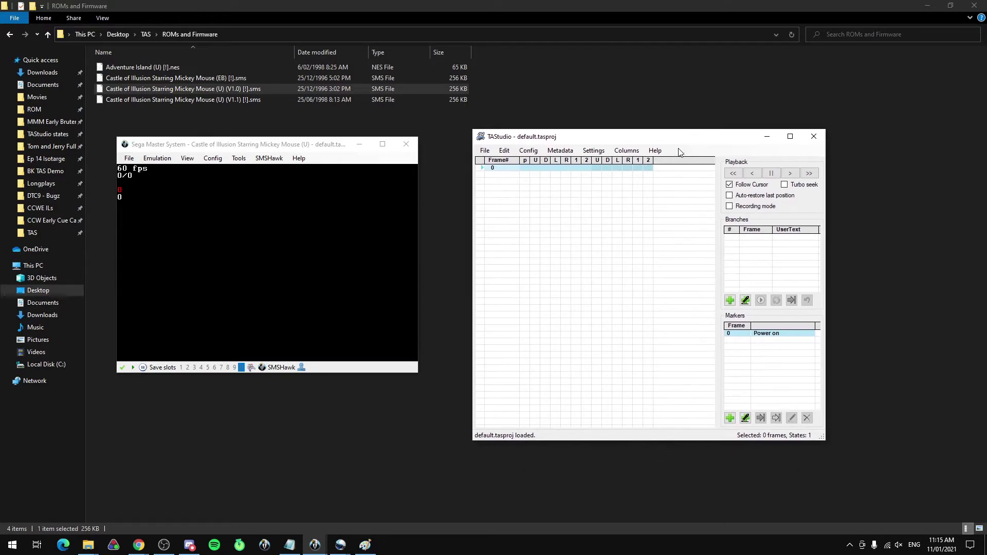
# Run the game from power on with TAStudio open and enable Recording mode during the Sega logo.
pyautogui.click(301, 212)
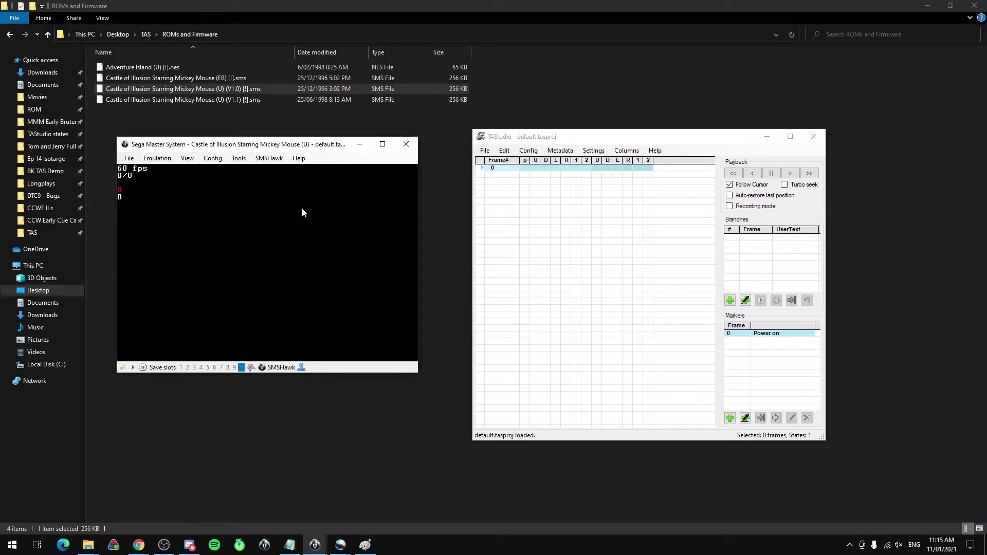
pyautogui.press('Pause')
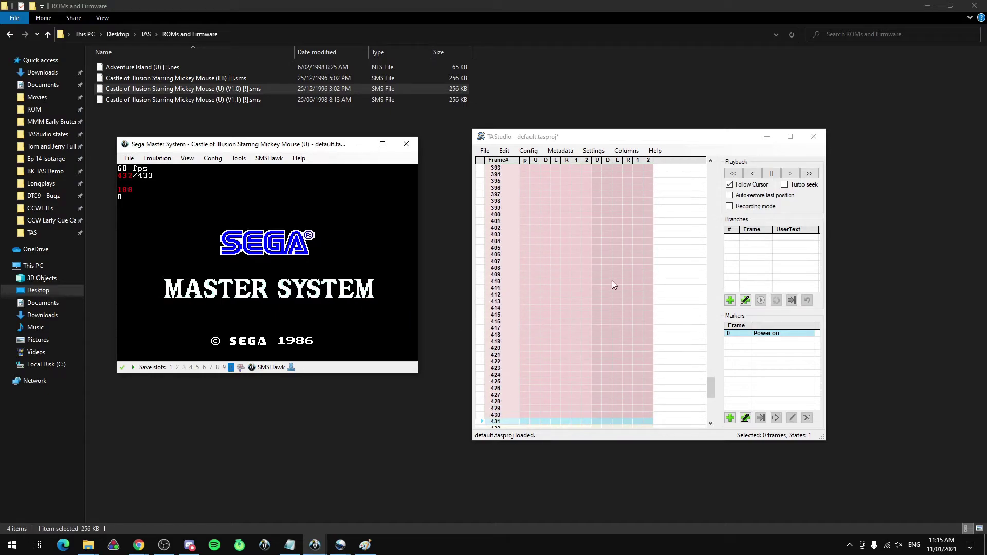
pyautogui.click(747, 207)
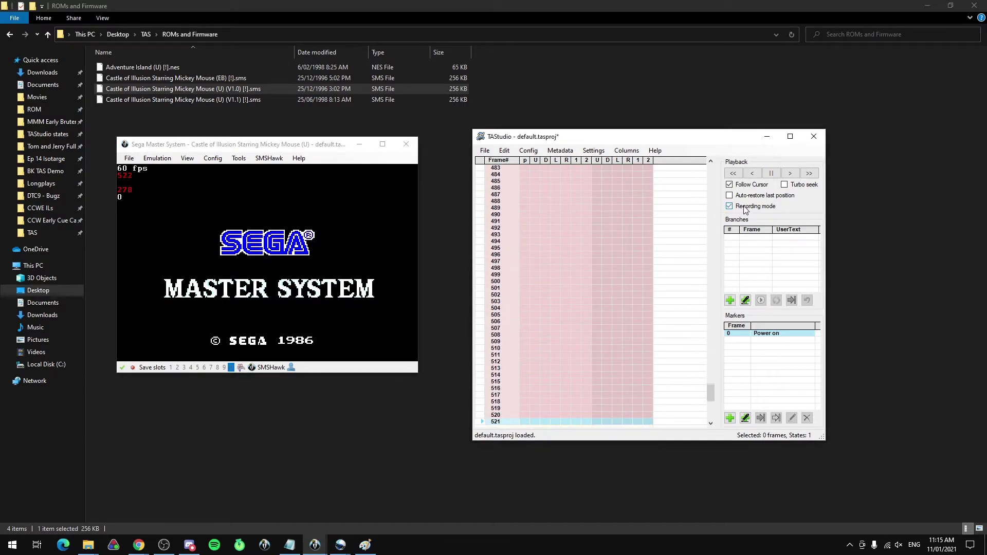
pyautogui.click(305, 253)
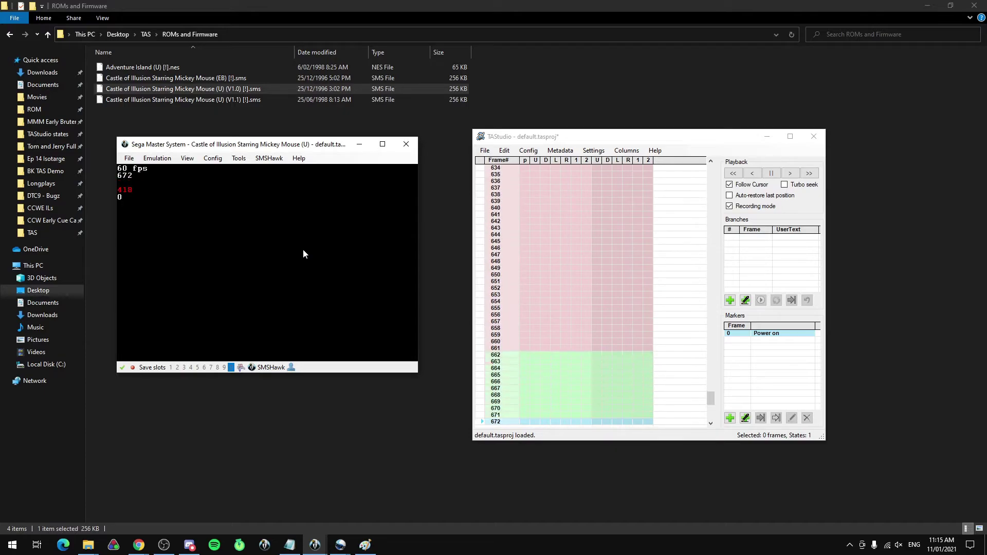
# Record alternating presses of buttons 1 and 2 through the title screen to the Practice/Normal menu.
pyautogui.press('x')
pyautogui.press('z')
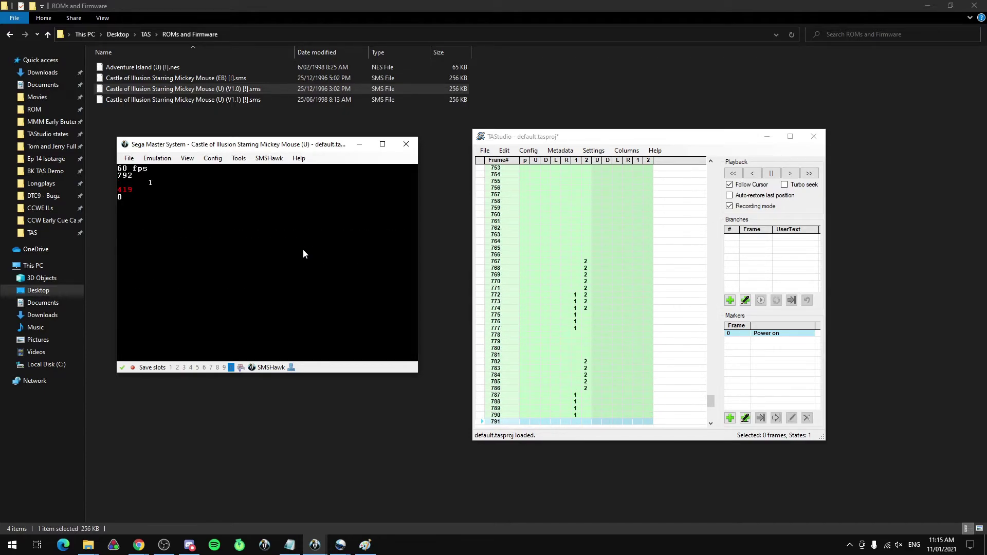
pyautogui.press('x')
pyautogui.press('z')
pyautogui.press('x')
pyautogui.press('z')
pyautogui.press('x')
pyautogui.press('z')
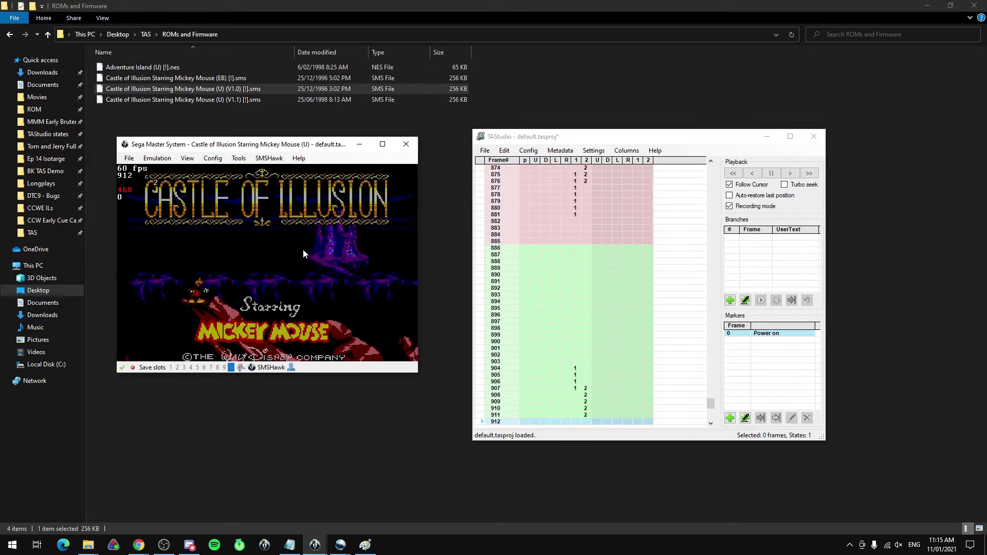
pyautogui.press('x')
pyautogui.press('z')
pyautogui.press('x')
pyautogui.press('z')
pyautogui.press('x')
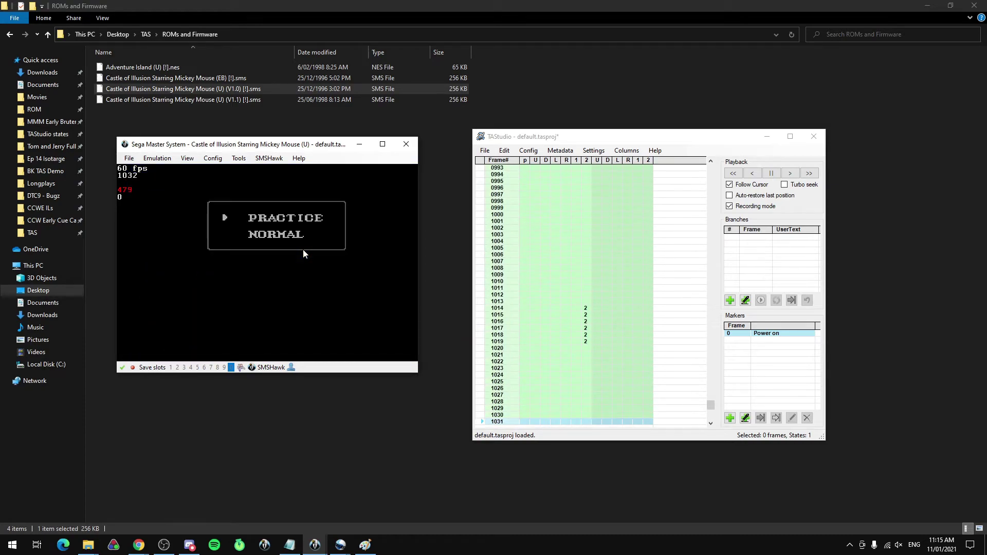
# Record Mickey's movement and jumps past the castle gate into the hall of three doors, and pause the game.
pyautogui.press('Right')
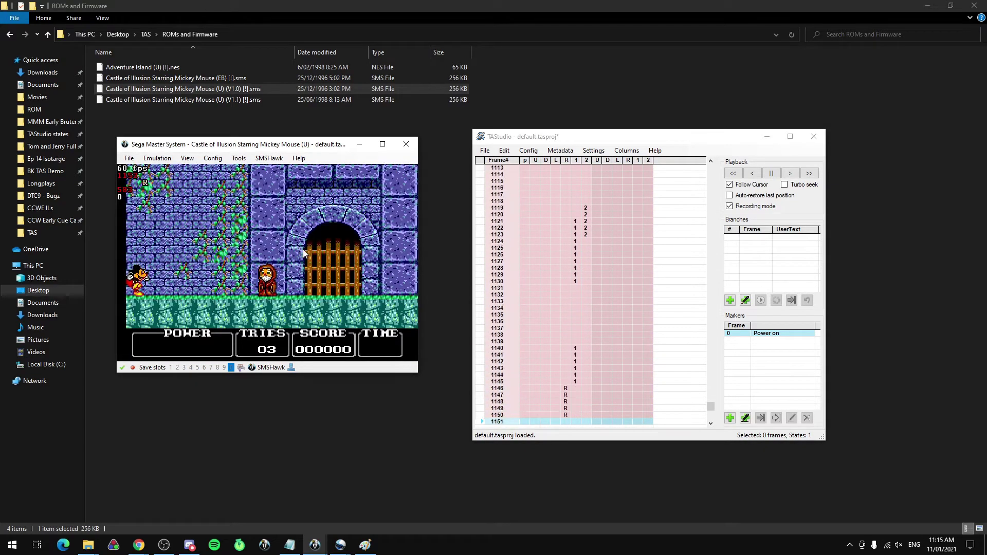
pyautogui.press('z')
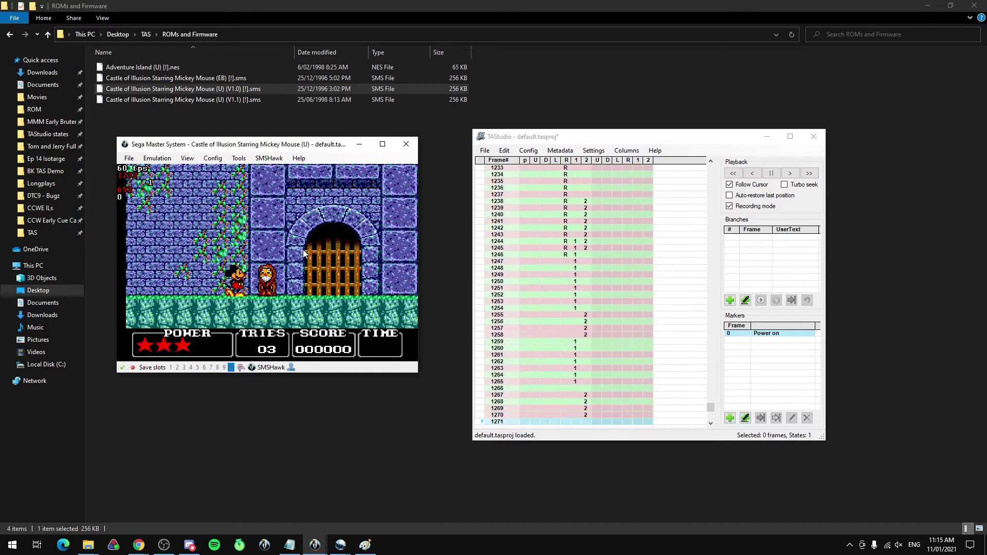
pyautogui.press('Left')
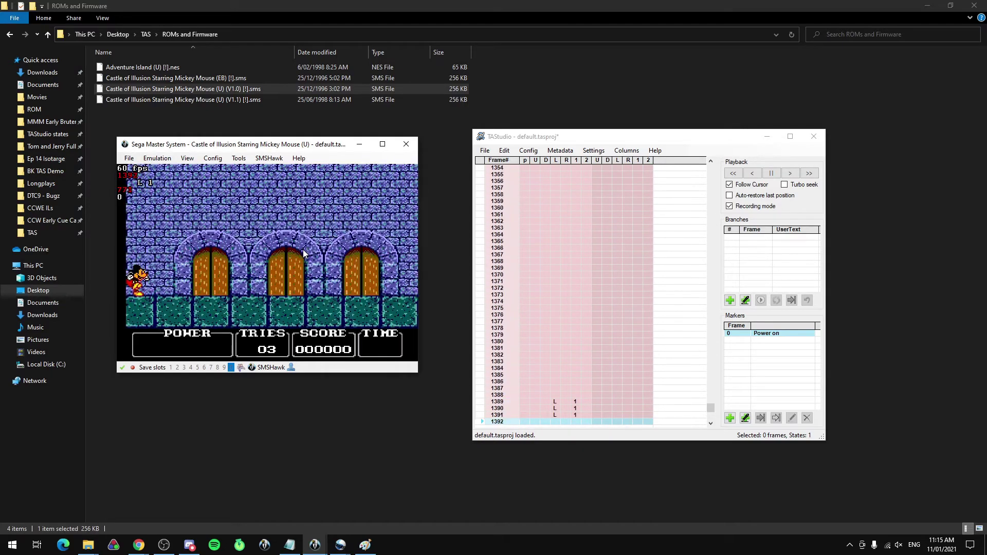
pyautogui.press('x')
pyautogui.press('Right')
pyautogui.press('Right')
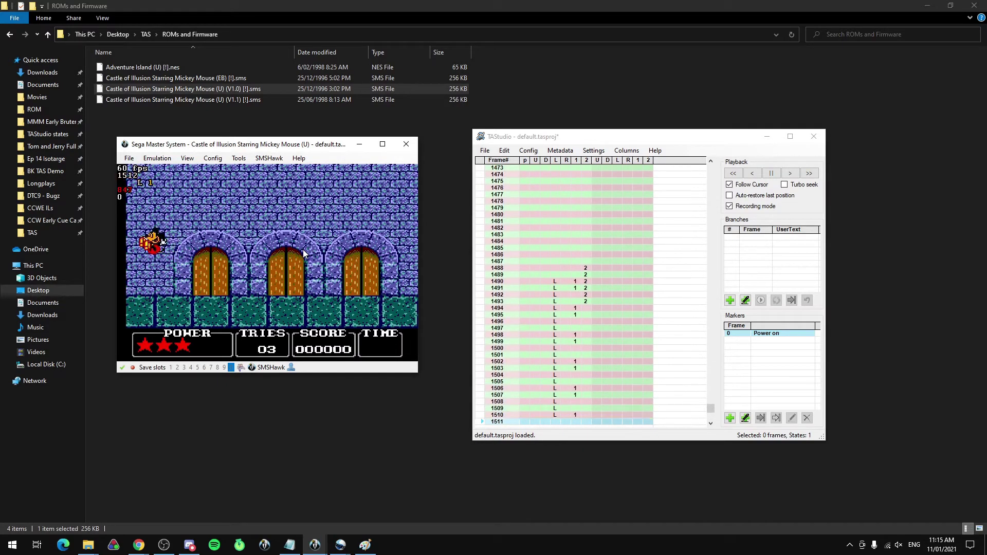
pyautogui.press('x')
pyautogui.press('Right')
pyautogui.press('Pause')
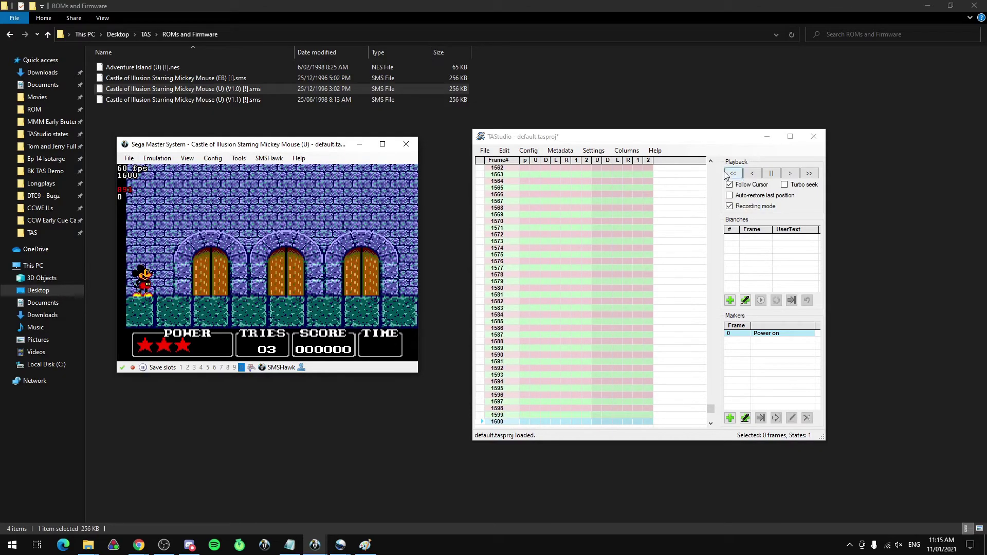
# Turn off Recording mode and replay the recorded input from an earlier frame in the piano roll.
pyautogui.click(742, 215)
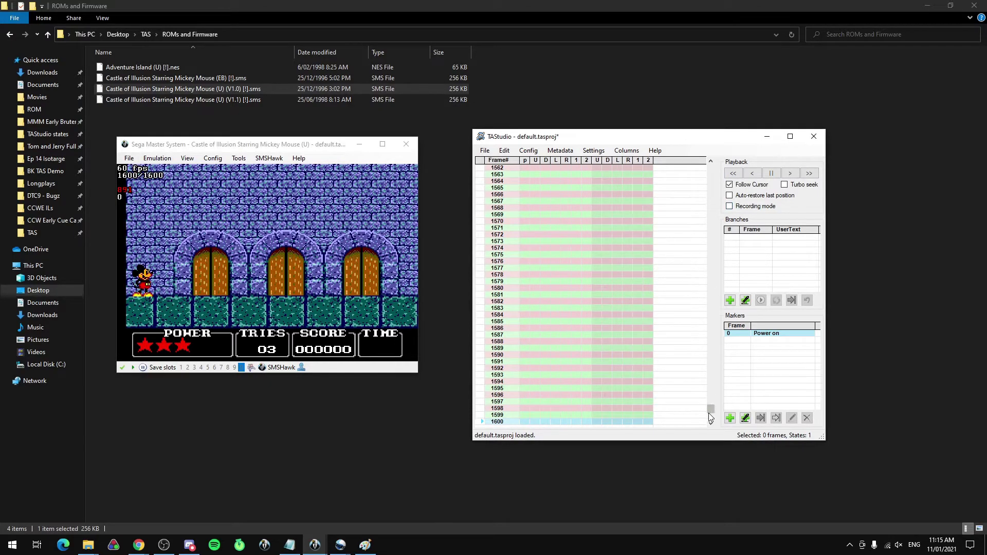
pyautogui.moveTo(710, 417); pyautogui.dragTo(723, 274)
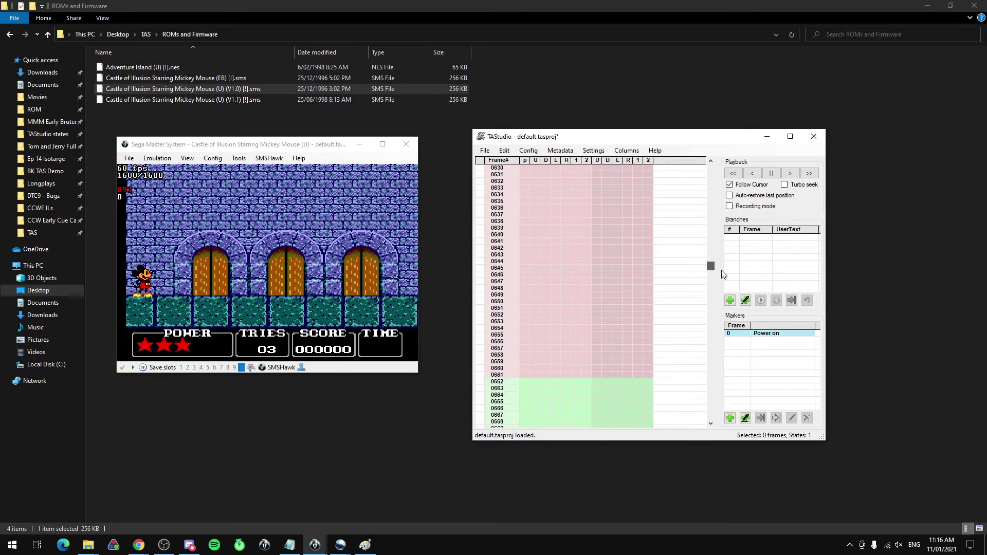
pyautogui.click(482, 321)
pyautogui.middleClick(544, 283)
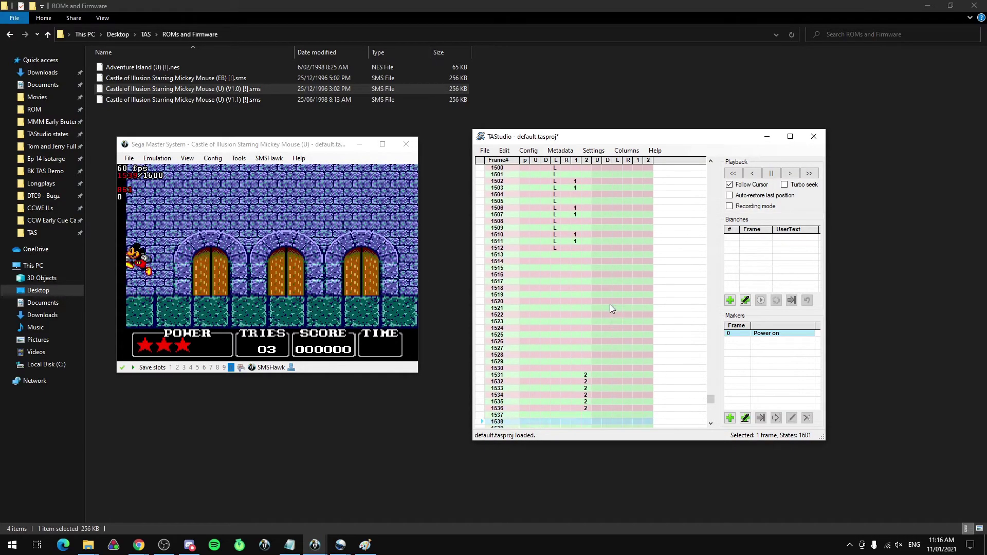
# With Follow Cursor off, erase player 1's button 2 inputs on frames 1531 to 1536 and seek back to frame 1530.
pyautogui.rightClick(497, 288)
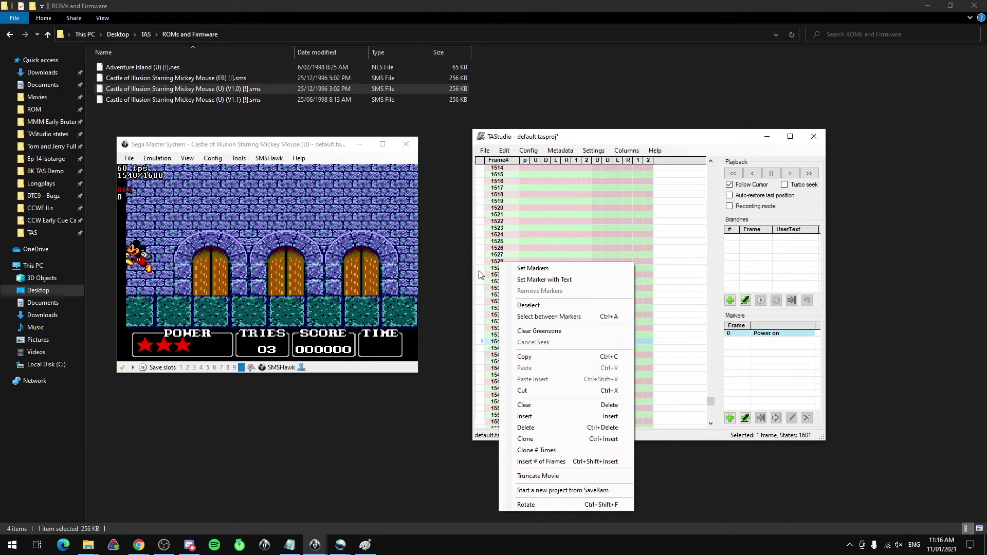
pyautogui.click(479, 272)
pyautogui.click(480, 267)
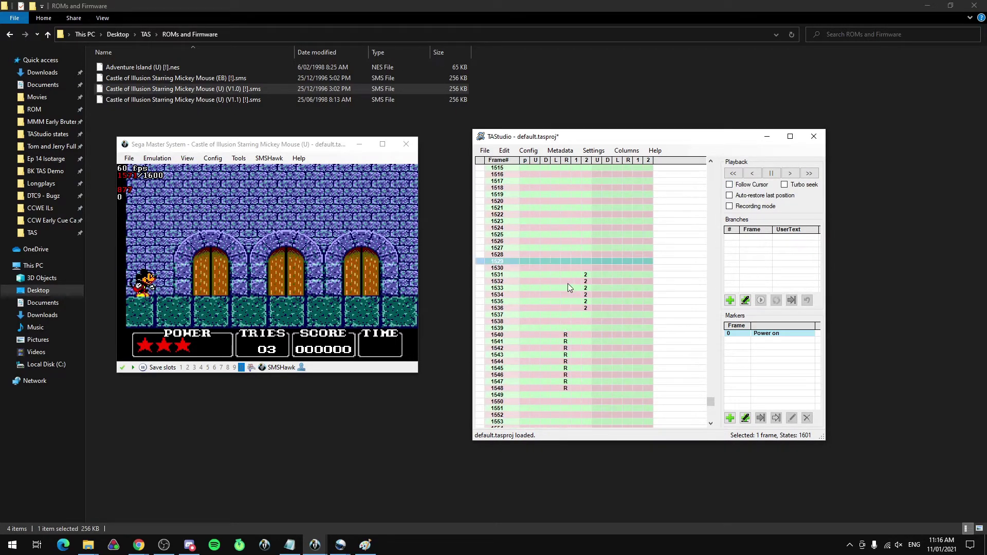
pyautogui.moveTo(586, 275); pyautogui.dragTo(586, 308)
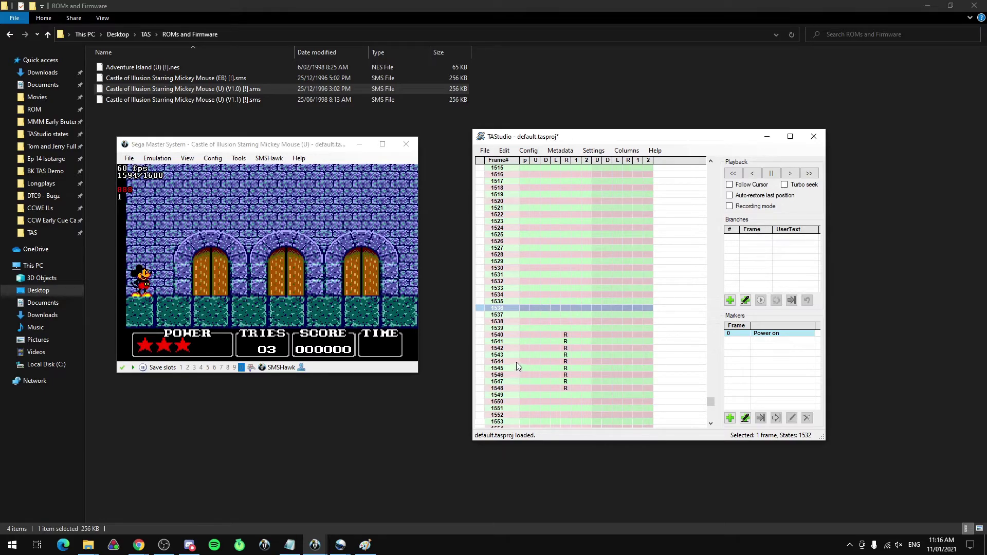
pyautogui.click(482, 268)
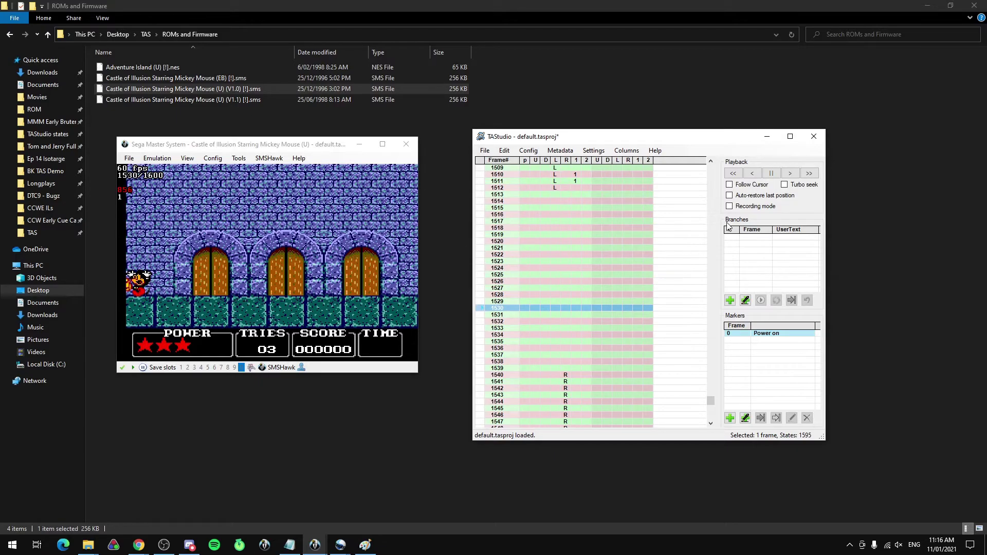
# Re-enable Recording mode and record new play from frame 1530 through a castle door into the forest level.
pyautogui.click(225, 268)
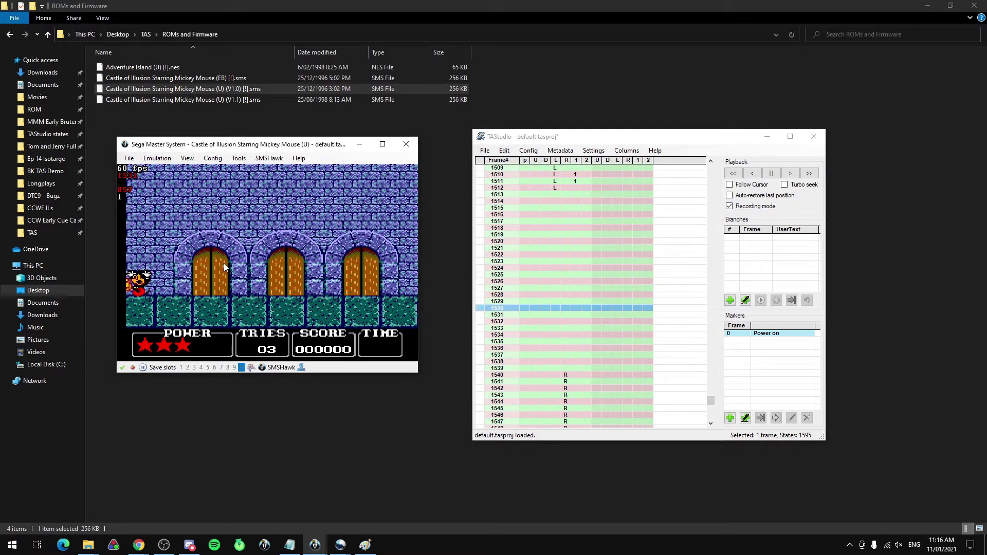
pyautogui.press('Pause')
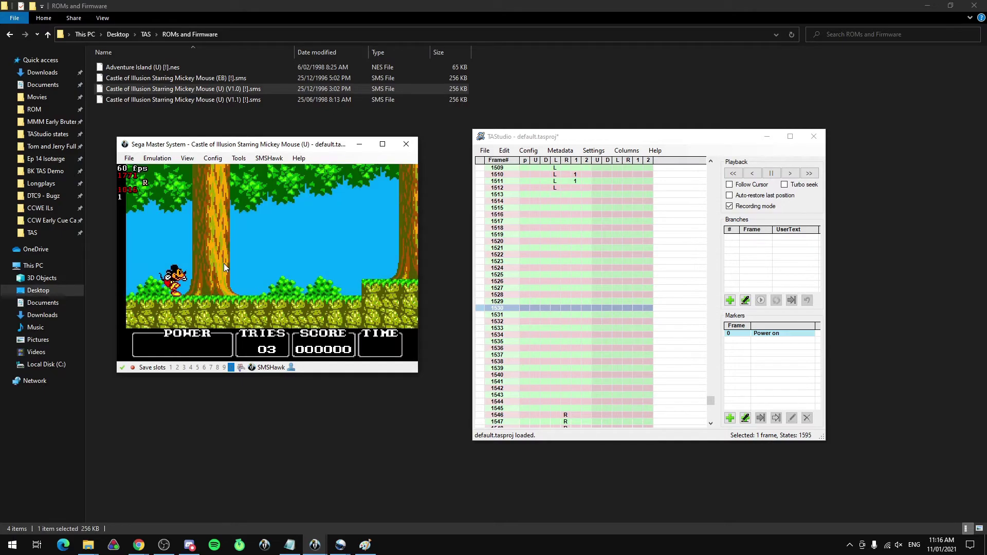
pyautogui.press('x')
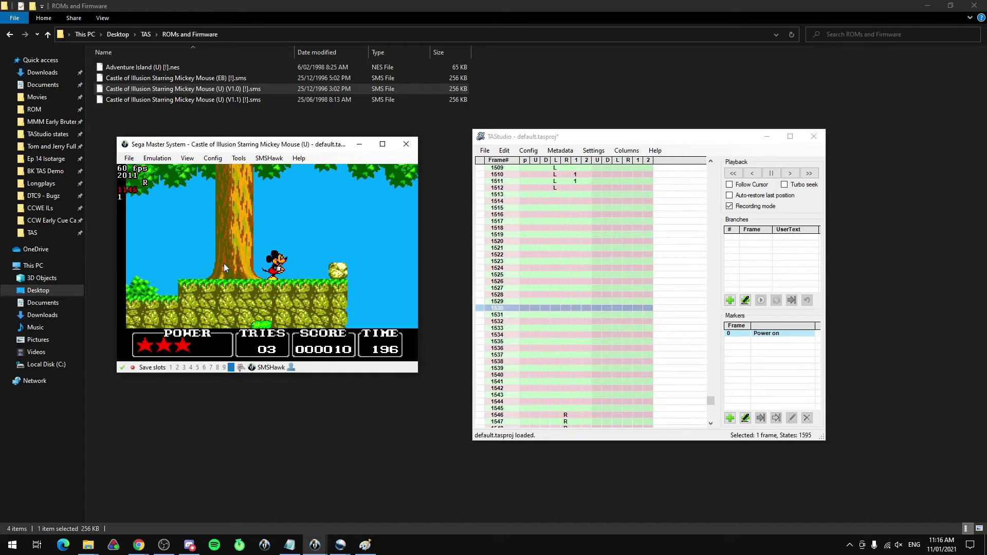
pyautogui.press('x')
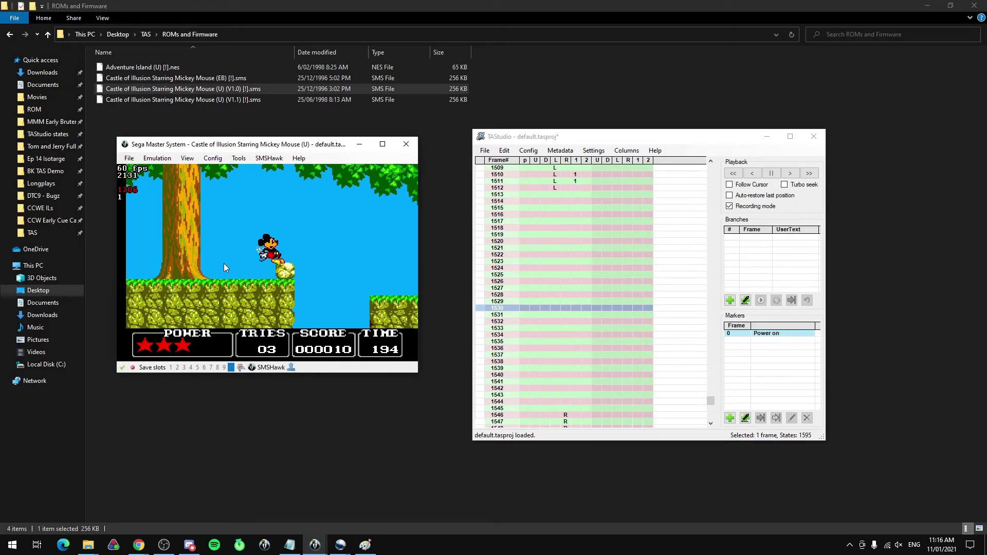
# Turn Follow Cursor back on and record Mickey running right and jumping through the forest level.
pyautogui.click(750, 184)
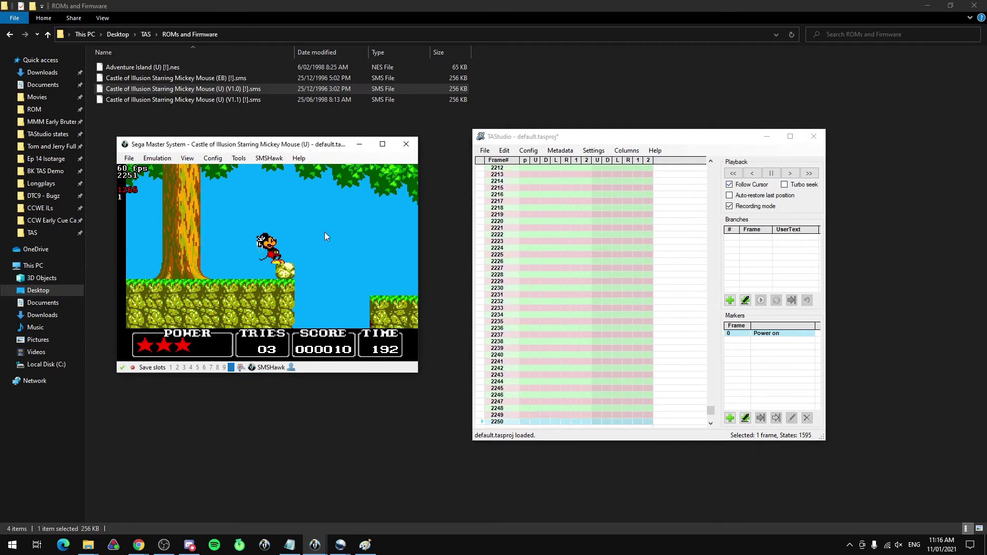
pyautogui.press('Right')
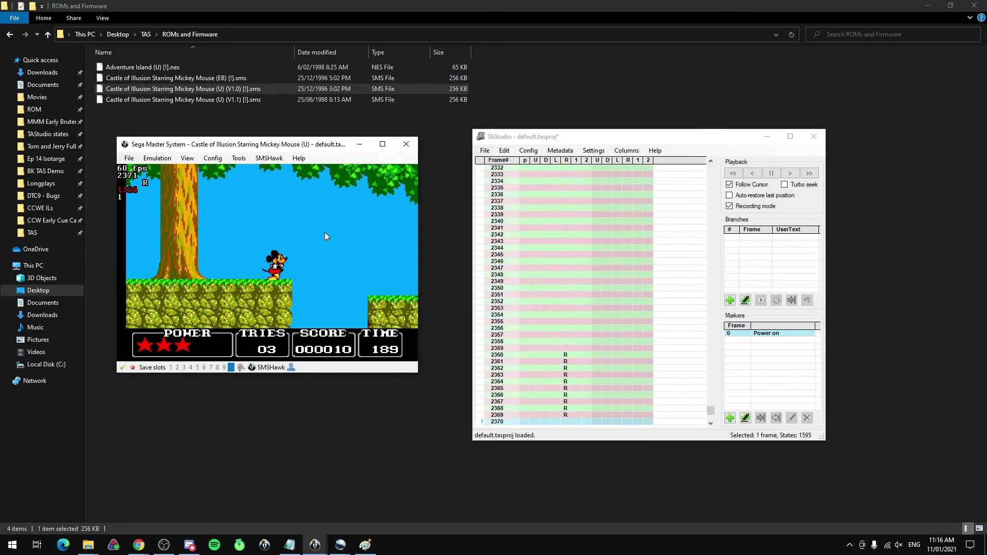
pyautogui.press('x')
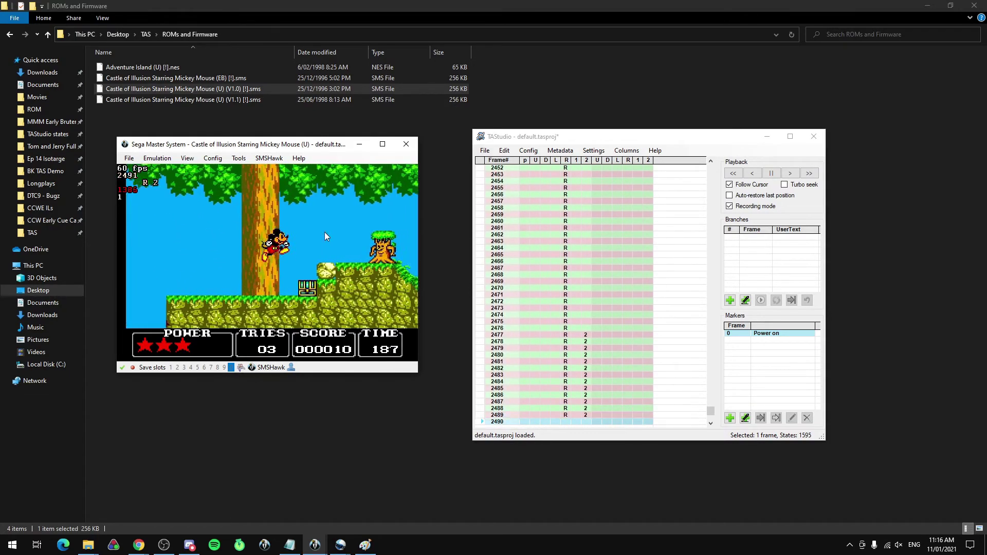
# Record Mickey jumping and running further right through the forest, then pause emulation and turn off Recording mode.
pyautogui.press('z')
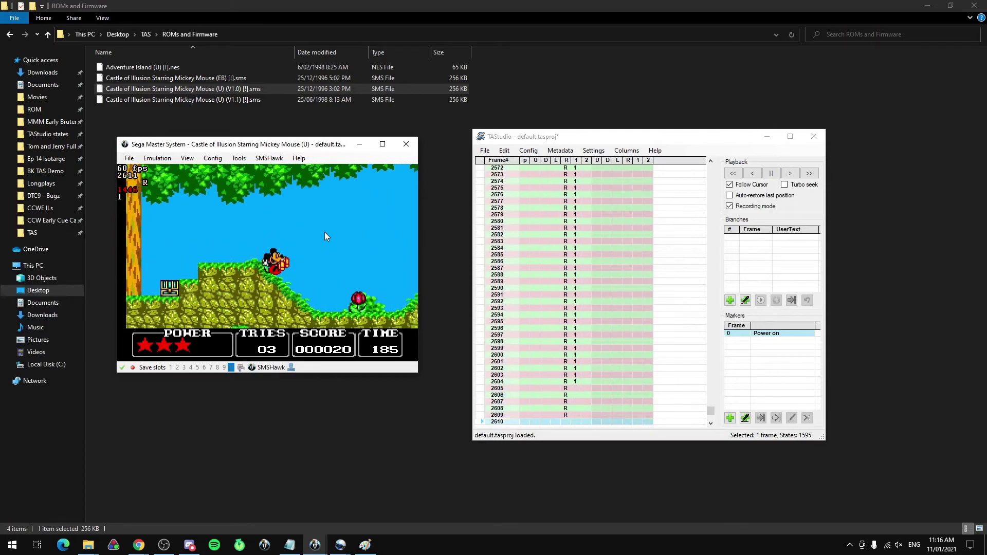
pyautogui.press('x')
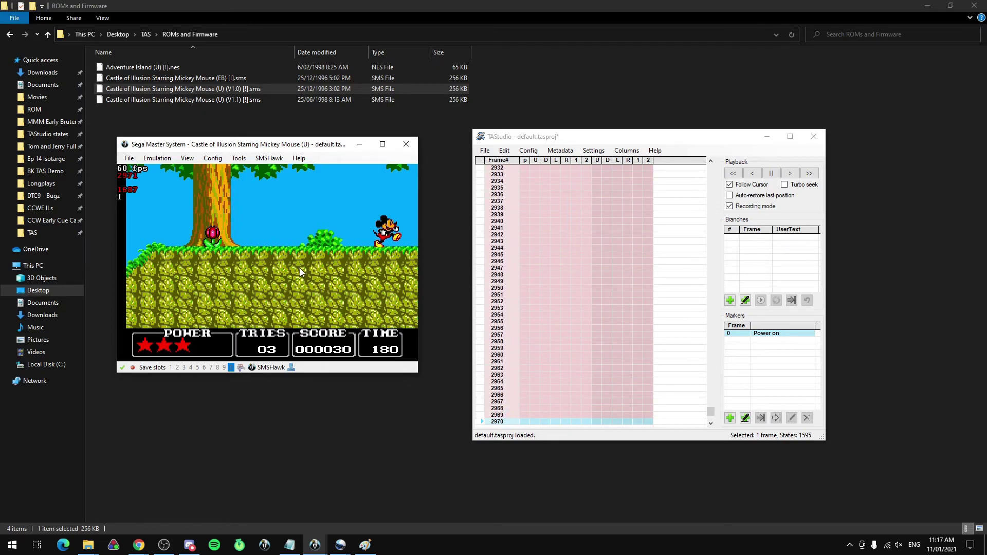
pyautogui.press('Pause')
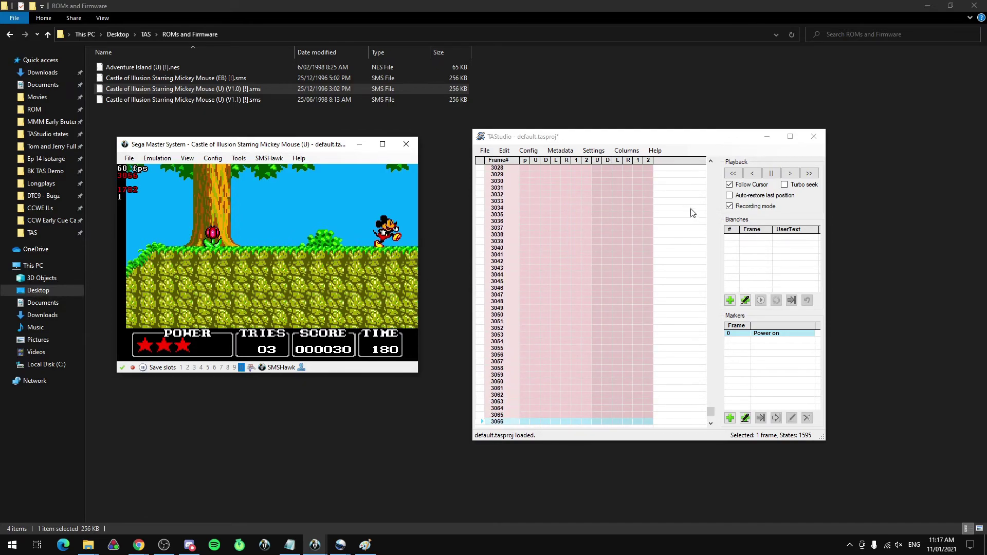
pyautogui.click(737, 207)
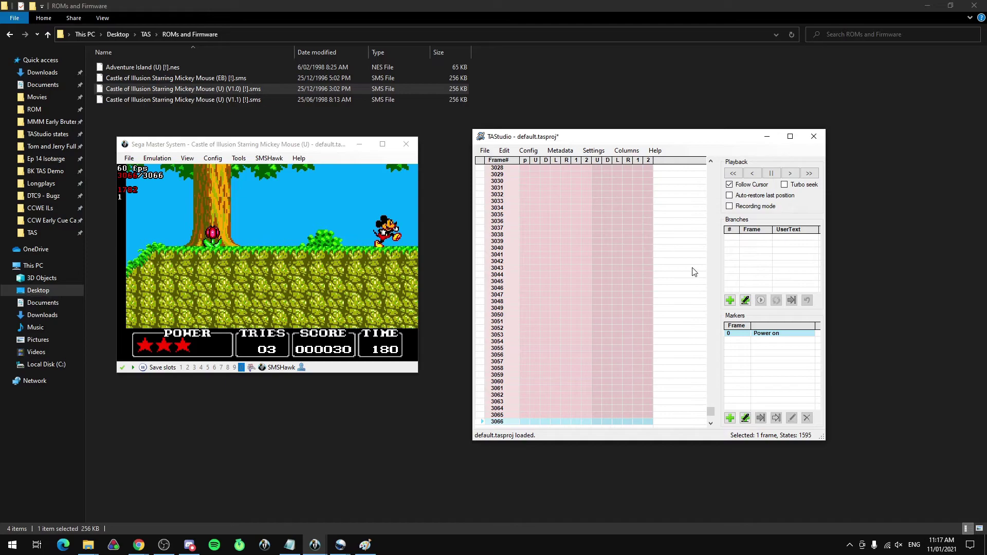
# Seek back to frame 1753 in the piano roll and replay the forest input, pausing at frame 1928.
pyautogui.scroll(4, 693, 271)
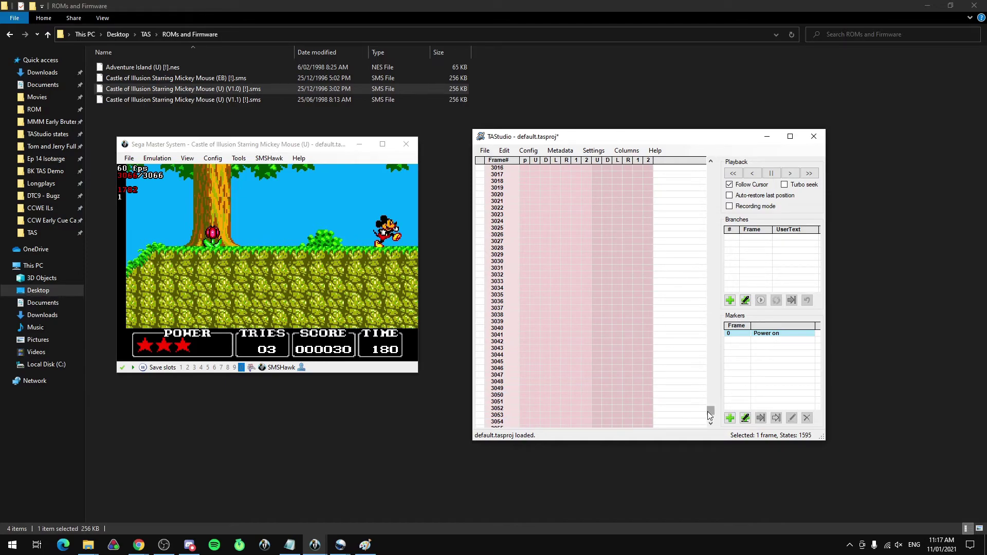
pyautogui.moveTo(709, 415); pyautogui.dragTo(705, 312)
pyautogui.click(479, 328)
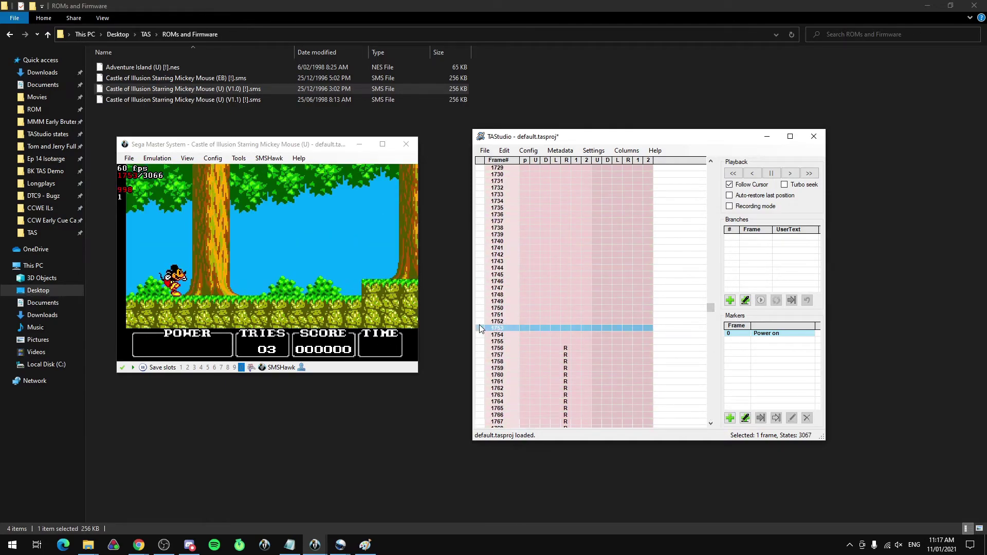
pyautogui.press('Pause')
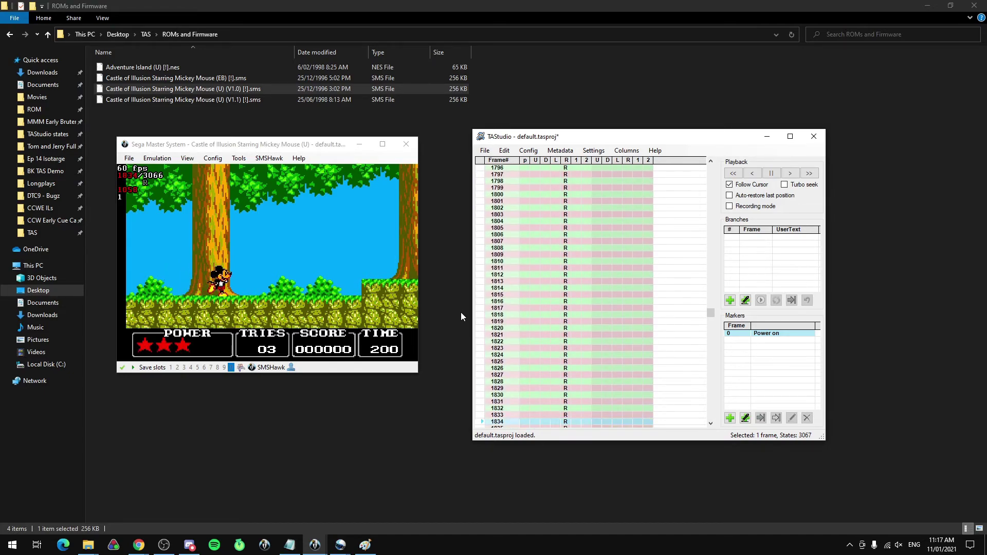
pyautogui.press('Pause')
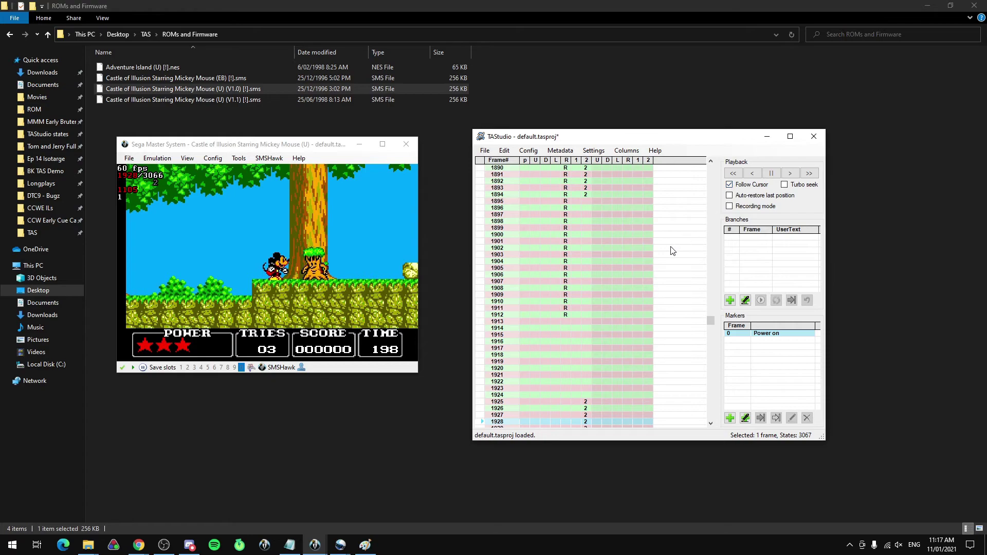
# Turn off Follow Cursor and replay the jump onto the tree enemy from frame 1918.
pyautogui.scroll(-8, 575, 265)
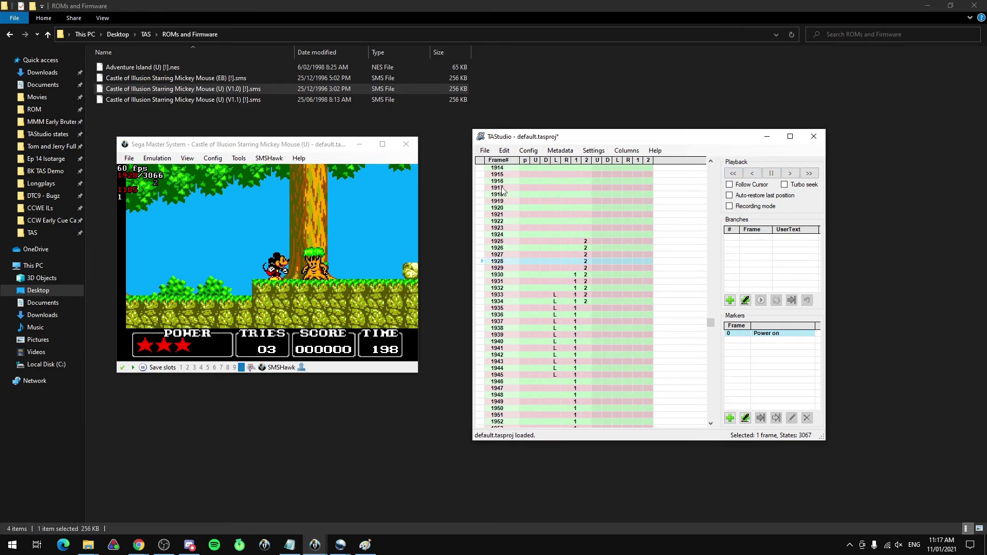
pyautogui.click(479, 196)
pyautogui.press('Pause')
pyautogui.press('Pause')
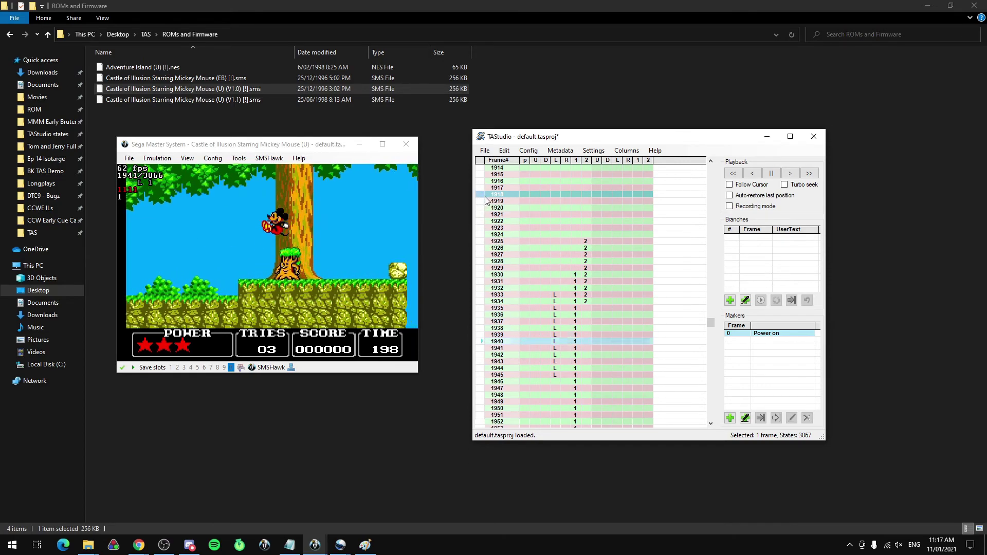
# Add player 1's button 2 inputs on frames 1922 to 1924 and play back the edited jump.
pyautogui.click(582, 232)
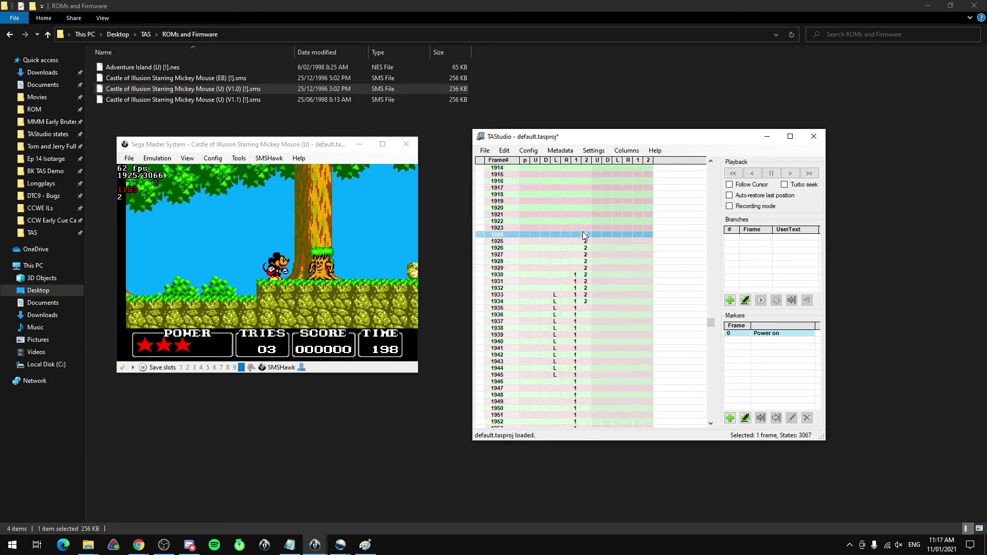
pyautogui.moveTo(591, 227); pyautogui.dragTo(589, 220)
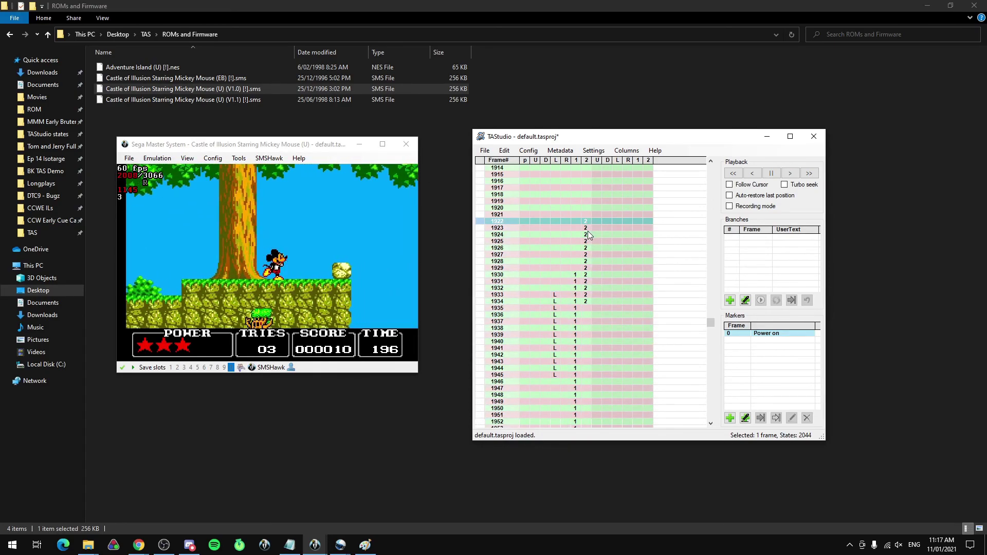
pyautogui.middleClick(587, 230)
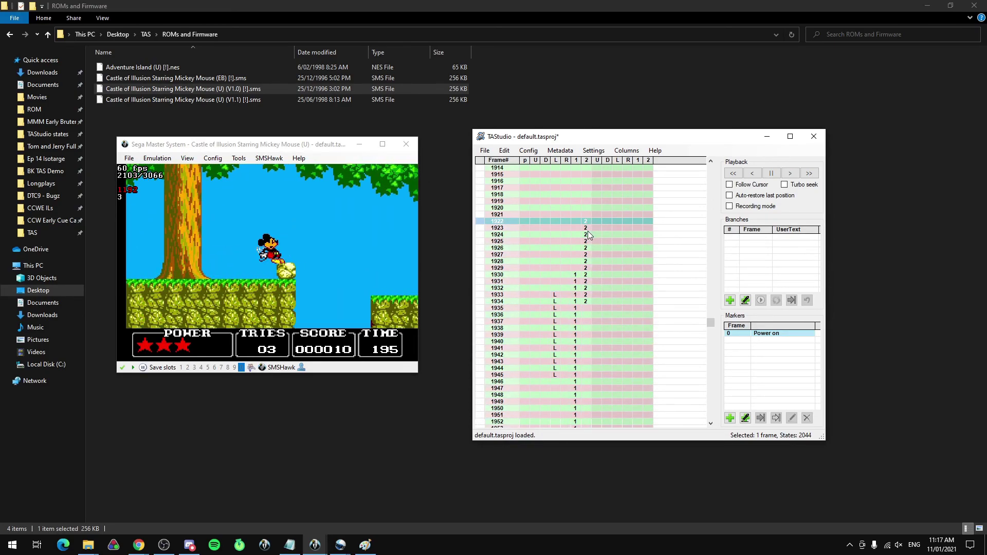
# Replay the edited input from frame 1898, pause playback, and review the surrounding frames in the piano roll.
pyautogui.scroll(2, 514, 223)
pyautogui.scroll(6, 514, 223)
pyautogui.click(478, 223)
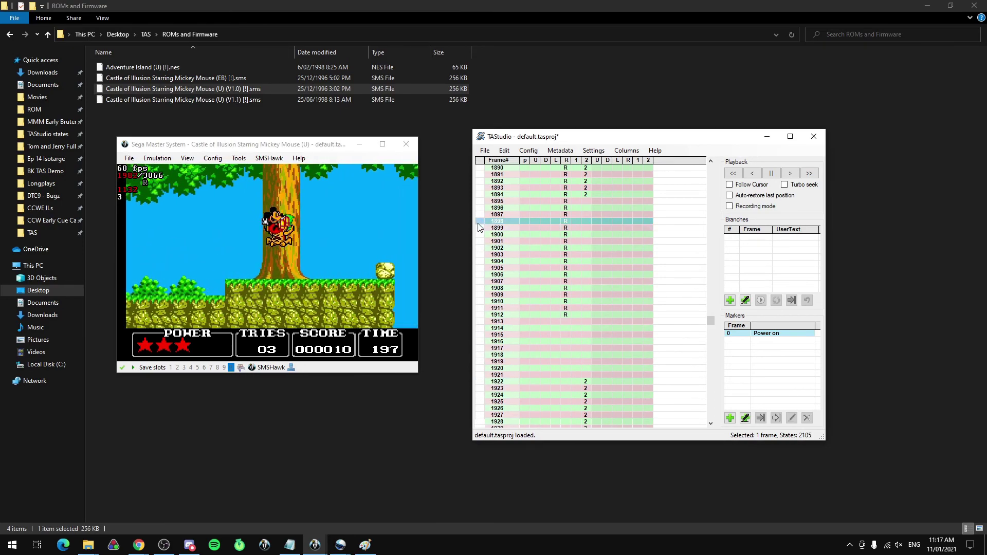
pyautogui.scroll(4, 478, 224)
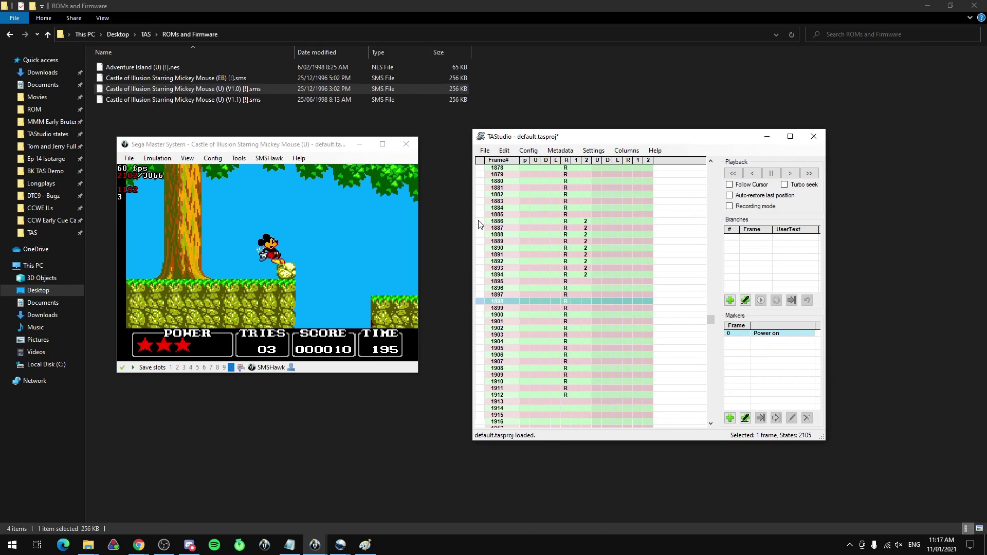
pyautogui.press('Pause')
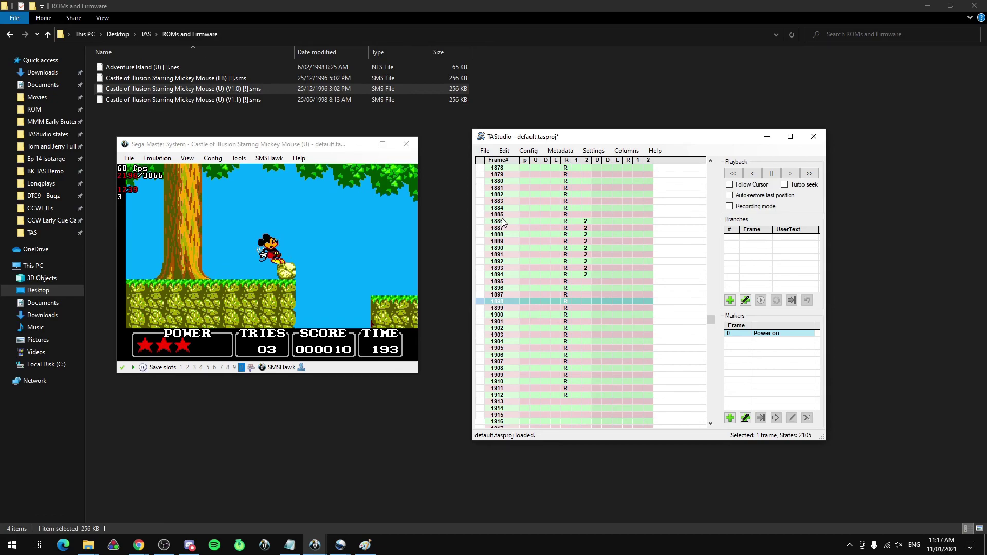
pyautogui.scroll(2, 503, 222)
pyautogui.scroll(-4, 503, 222)
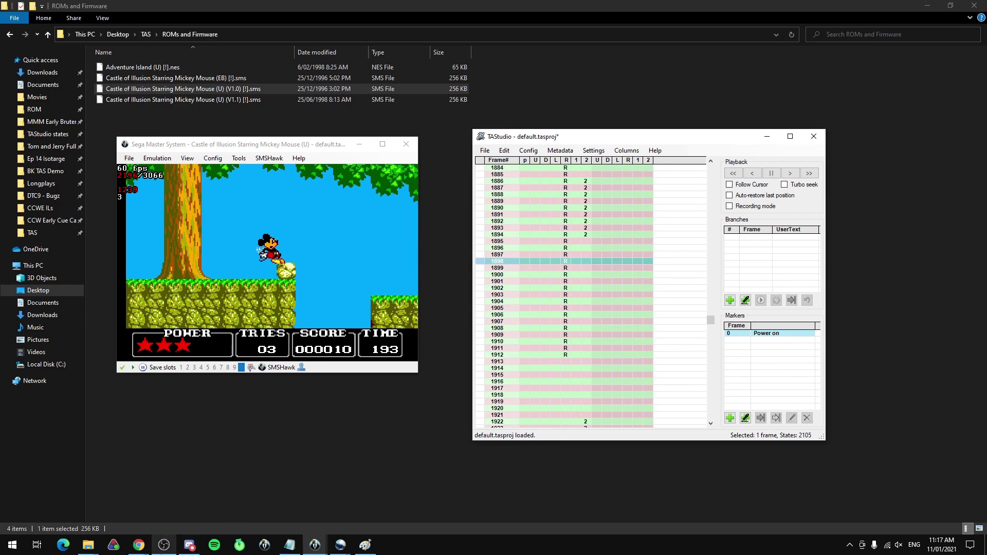